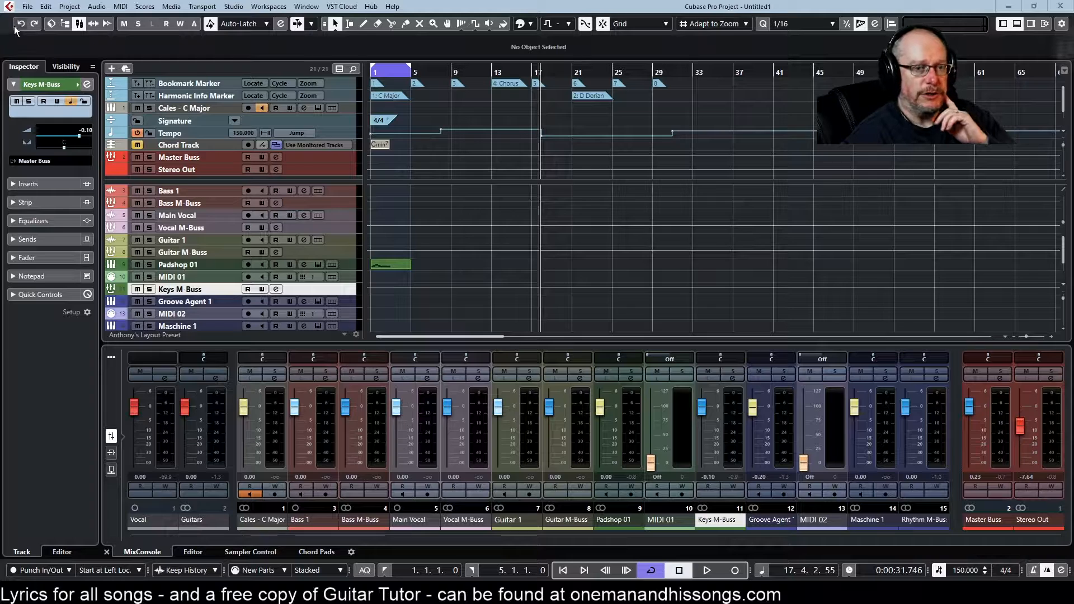
# Step: Open and close the MediaBay and the Pool windows
pyautogui.click(51, 24)
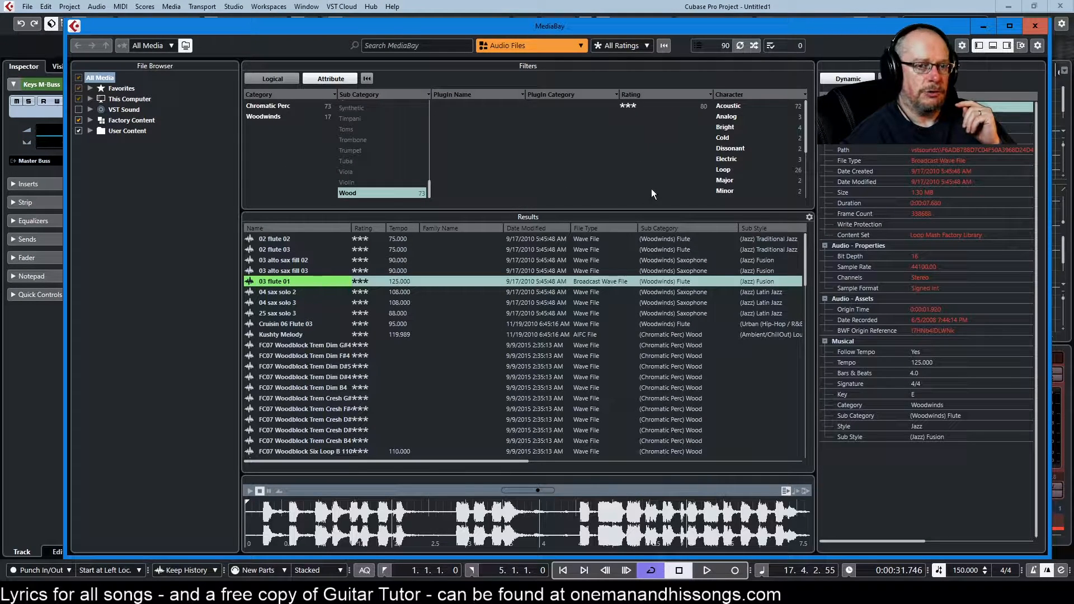
pyautogui.click(1035, 26)
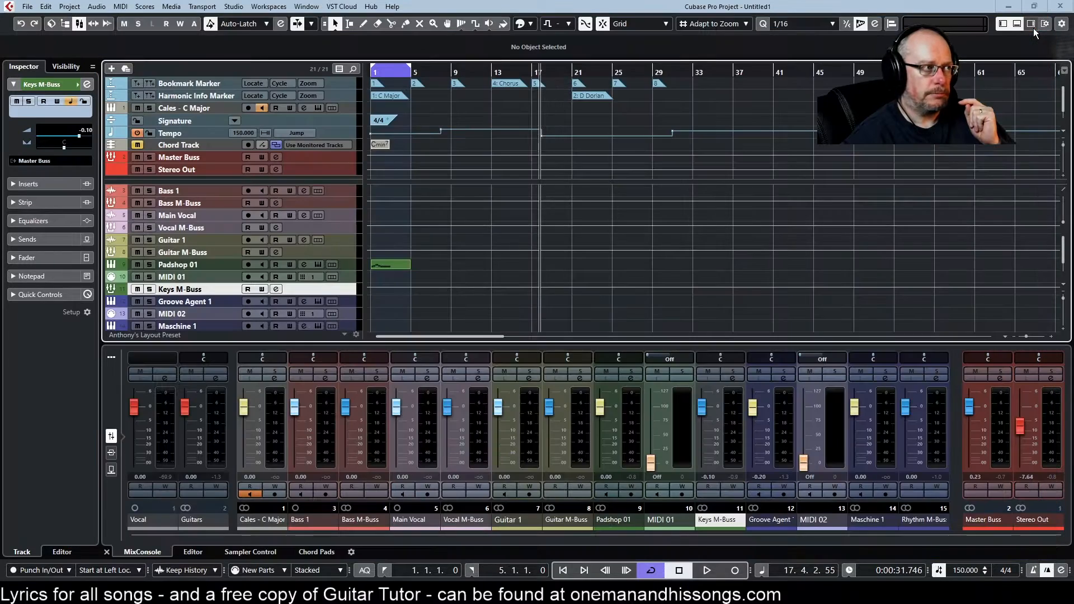
pyautogui.click(66, 24)
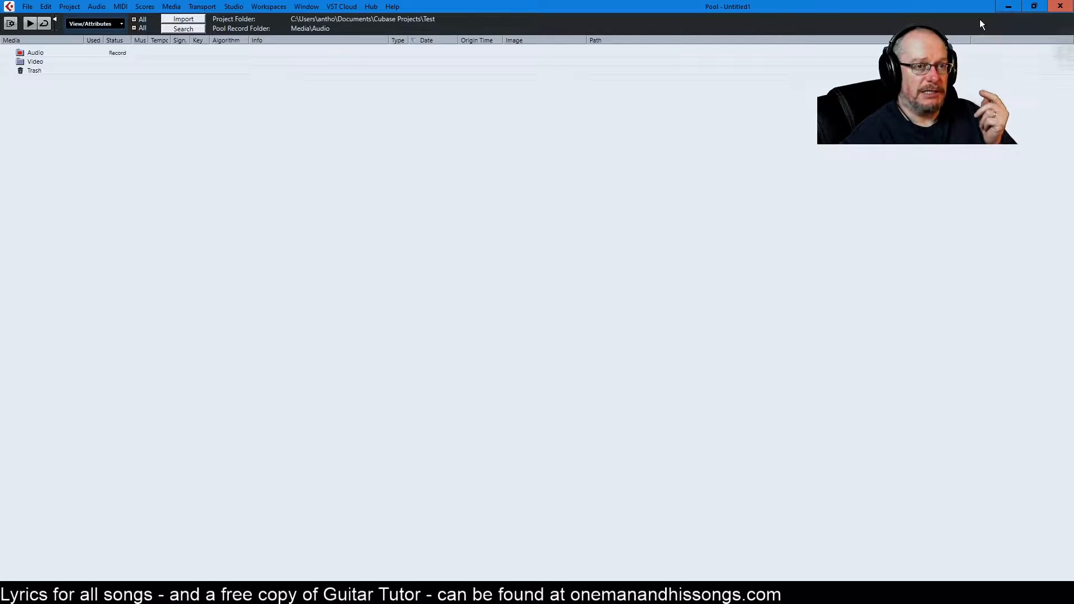
pyautogui.click(1061, 6)
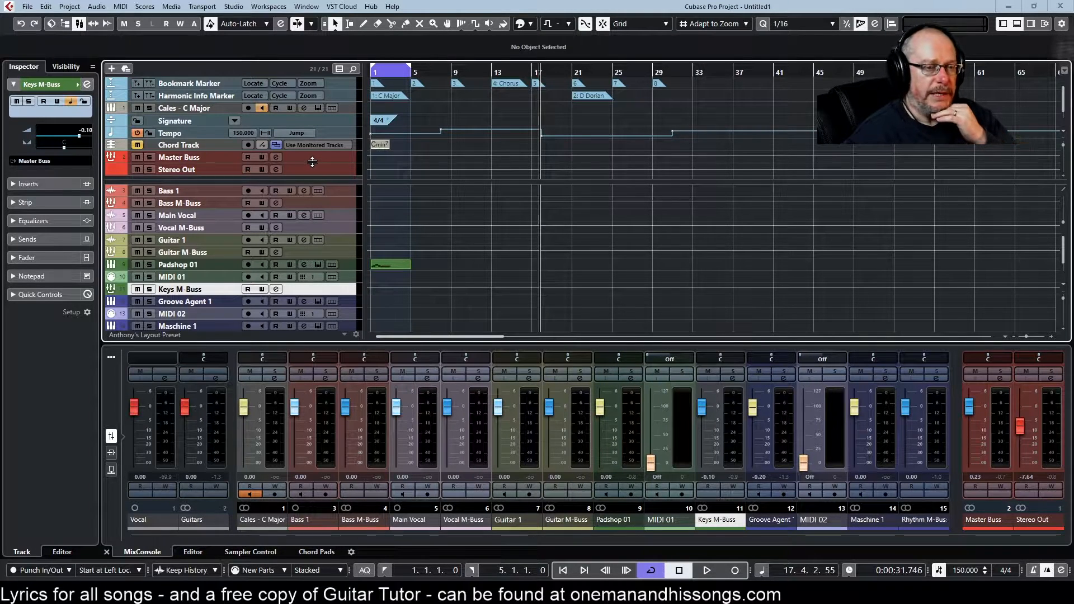
# Step: Open the MixConsole window and close it again
pyautogui.click(79, 27)
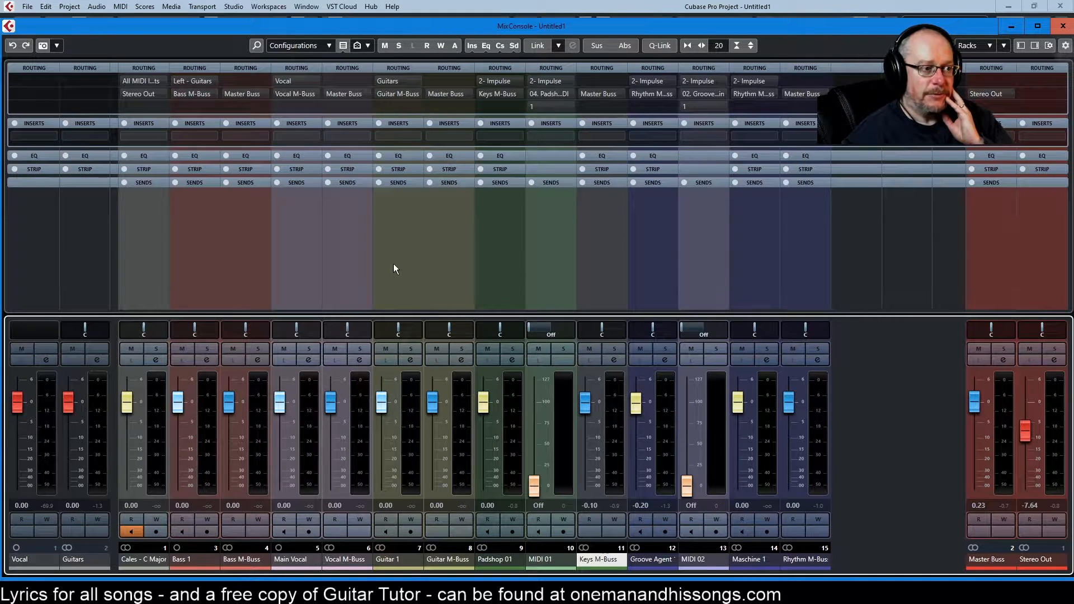
pyautogui.click(1062, 26)
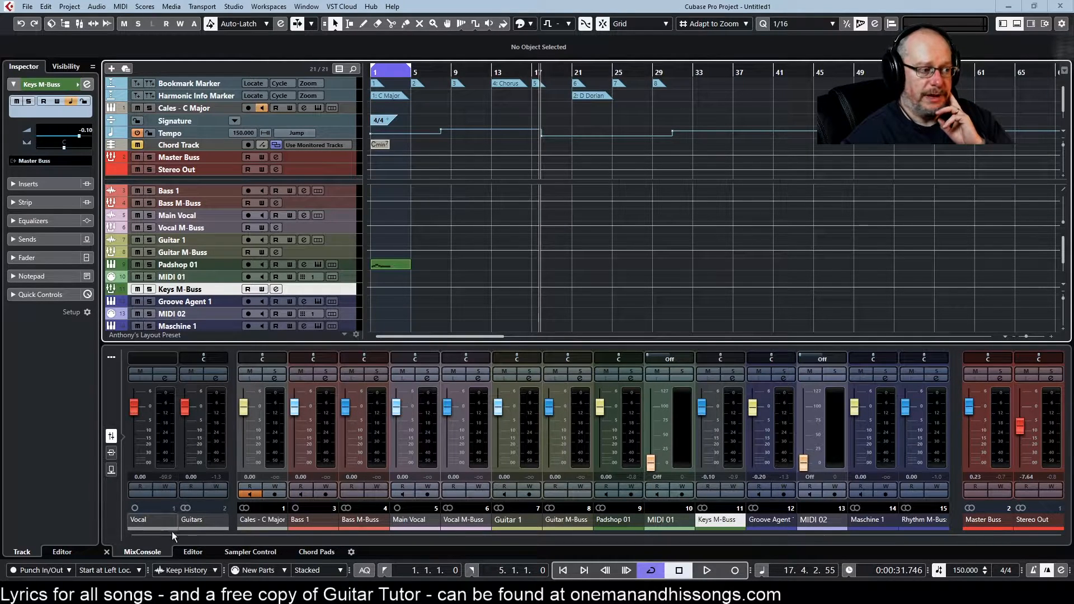
# Step: Show the Editor in the lower zone and load the Padshop 01 part into it
pyautogui.click(197, 555)
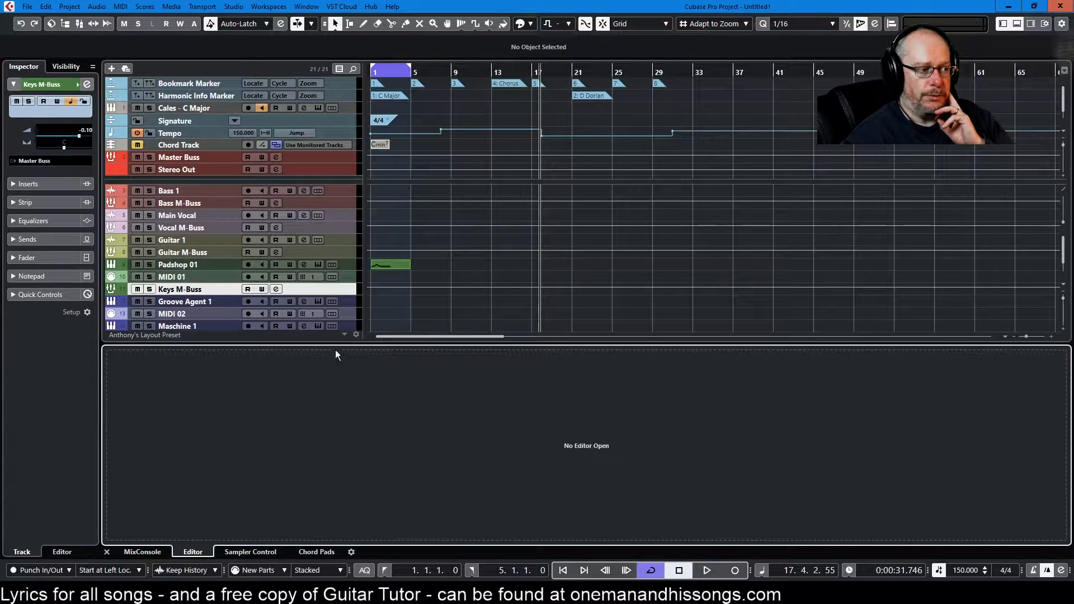
pyautogui.click(389, 267)
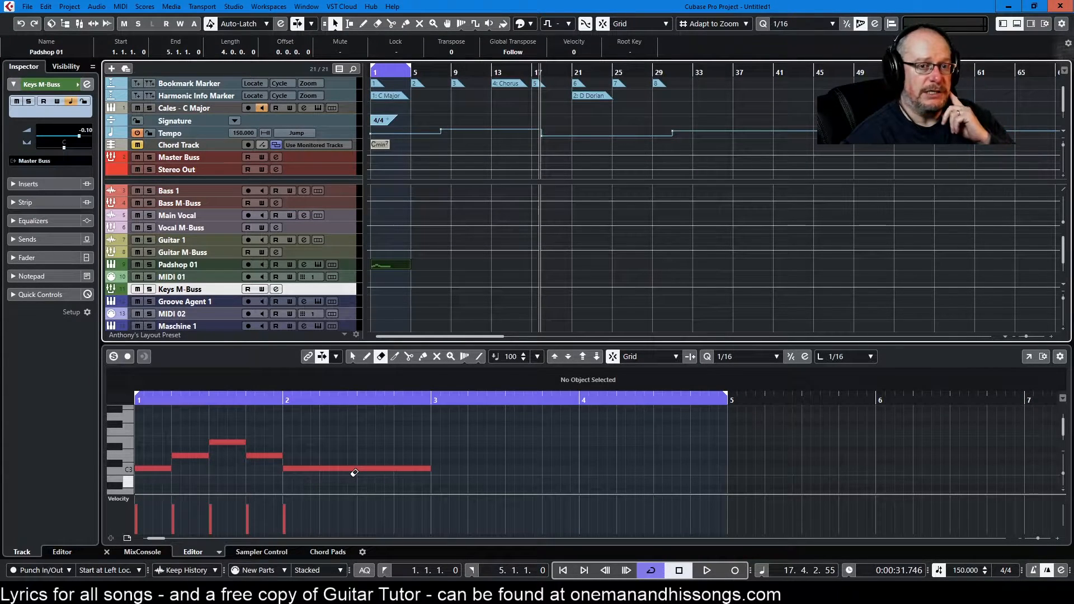
# Step: Open the MixConsole window, reposition and resize it, and close it
pyautogui.click(79, 23)
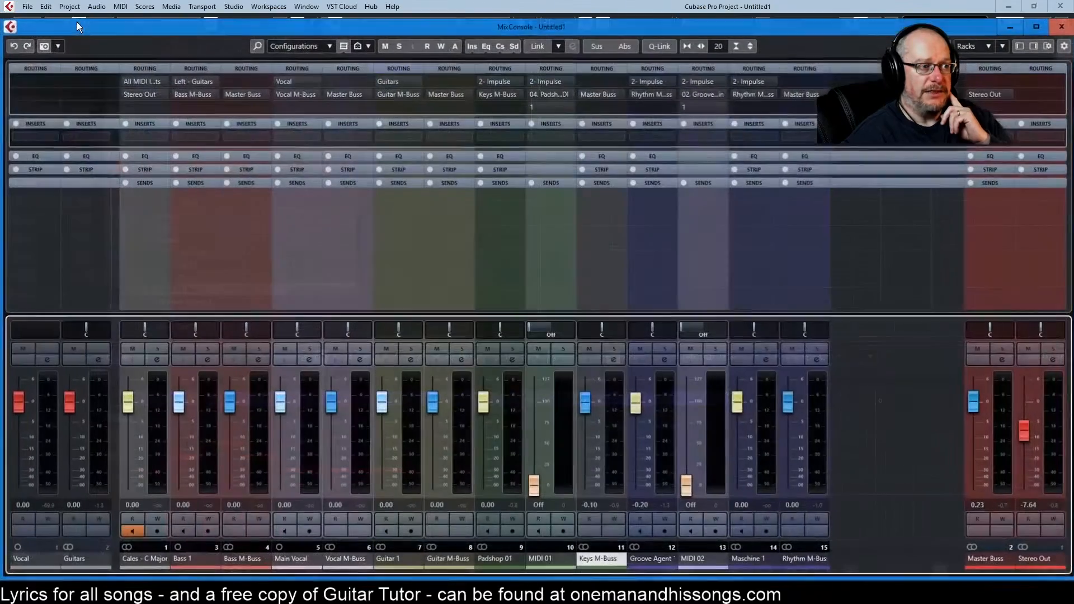
pyautogui.moveTo(728, 31); pyautogui.dragTo(783, 0)
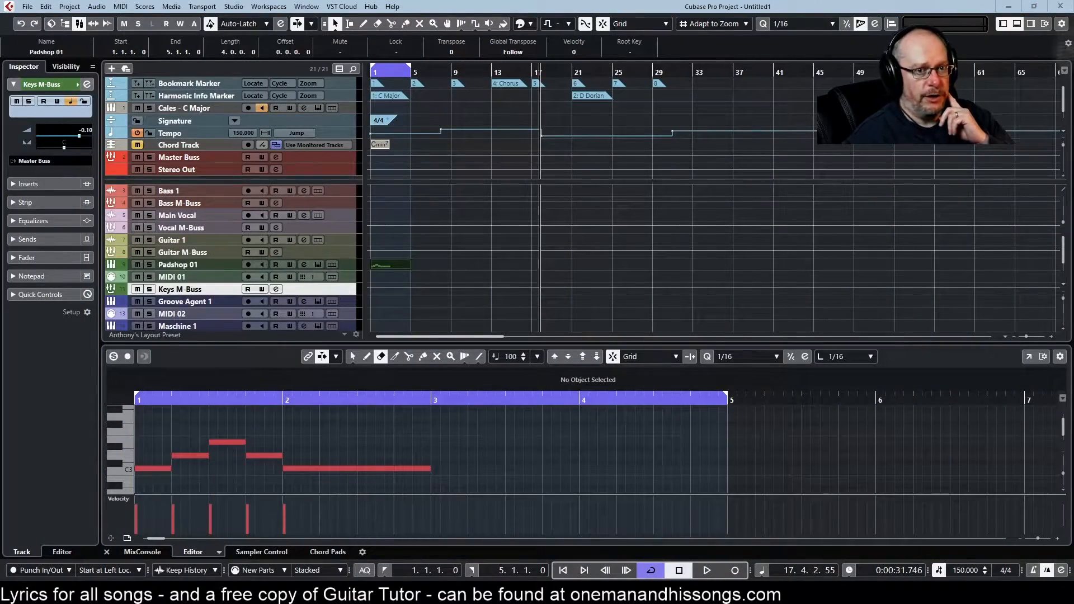
pyautogui.moveTo(1073, 43); pyautogui.dragTo(703, 28)
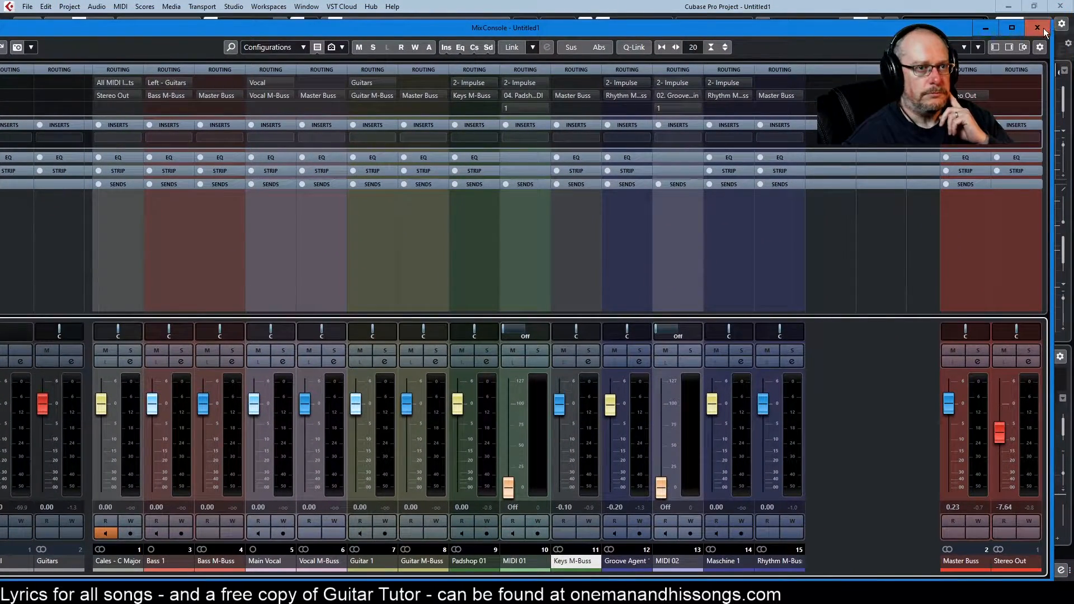
pyautogui.click(1035, 28)
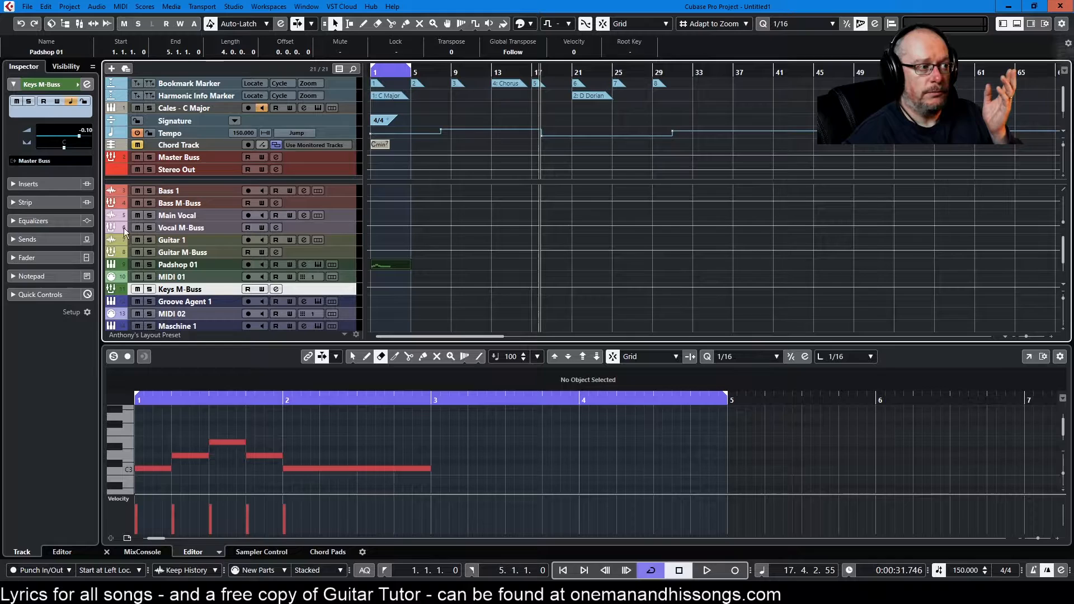
# Step: Toggle automation read on the Vocal M-Buss track and then globally for all tracks
pyautogui.moveTo(137, 241); pyautogui.dragTo(136, 247)
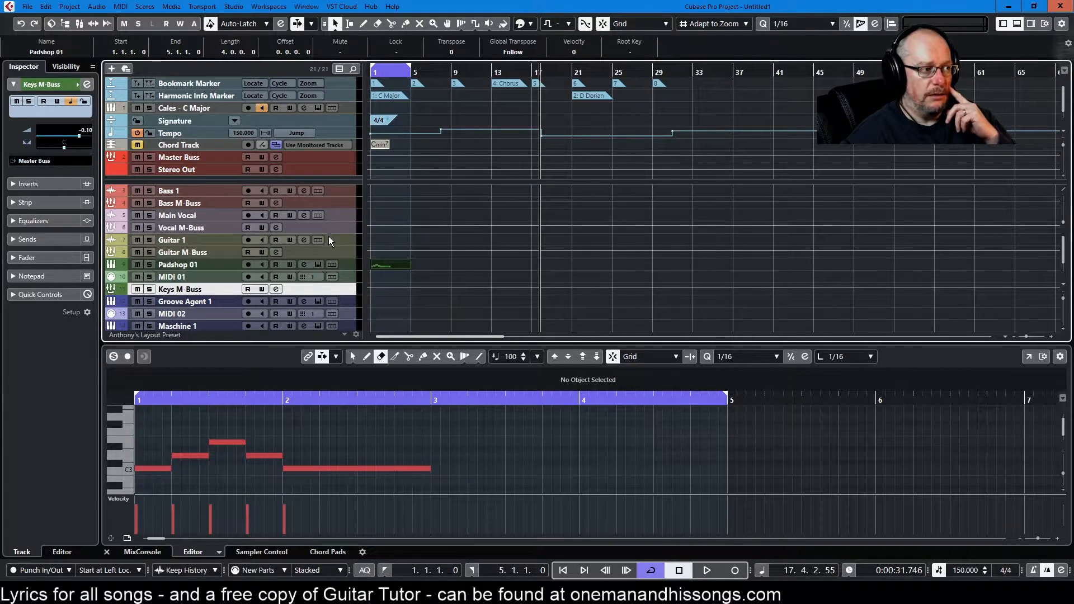
pyautogui.click(247, 227)
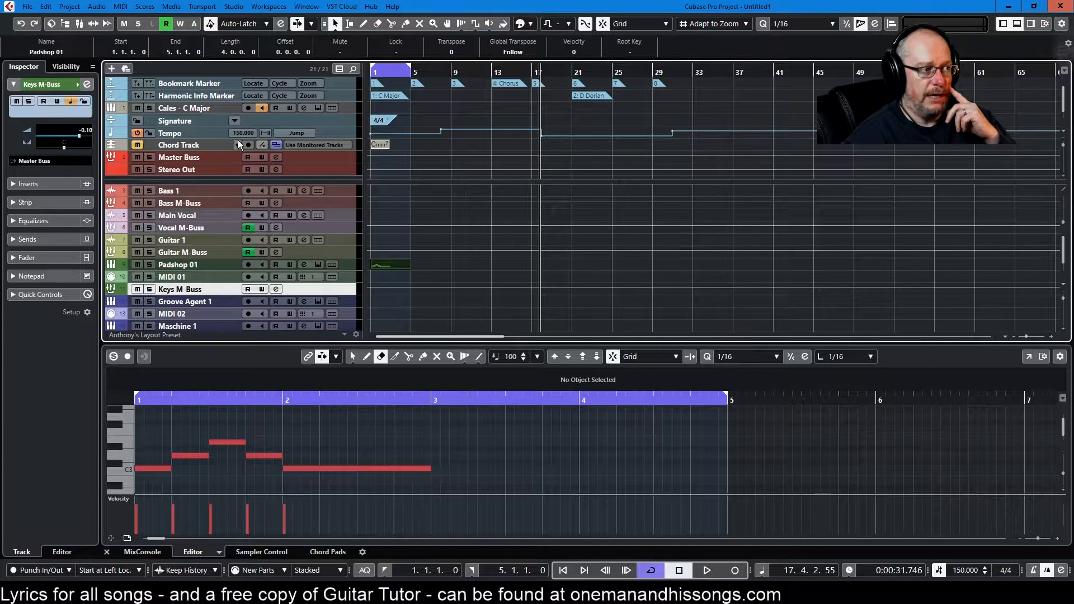
pyautogui.click(166, 20)
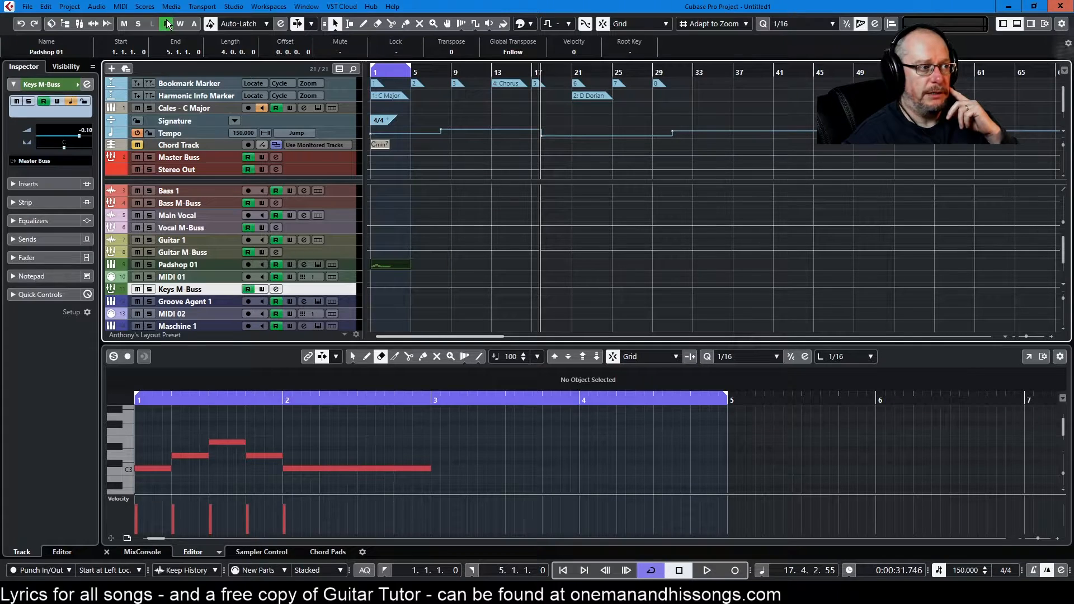
pyautogui.click(166, 20)
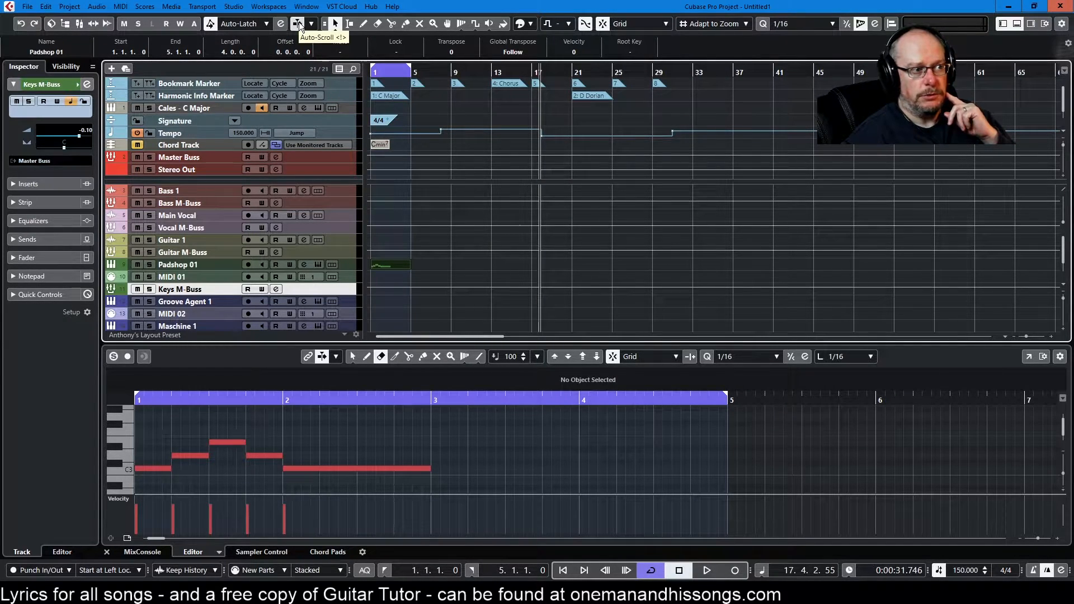
# Step: Draw a part on the Padshop 01 track from bar 14 to bar 48 and start playback
pyautogui.press('8')
pyautogui.moveTo(502, 264); pyautogui.dragTo(843, 264)
pyautogui.press('space')
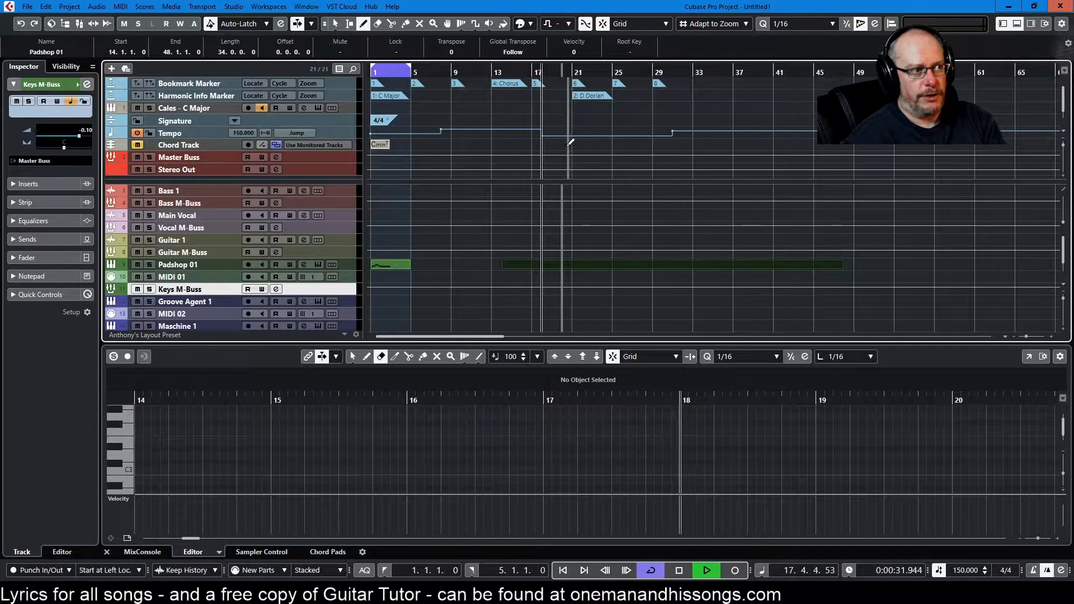
# Step: Draw a short part on the MIDI 01 track near bar 21 using the Draw tool from the toolbox
pyautogui.scroll(5, 655, 233)
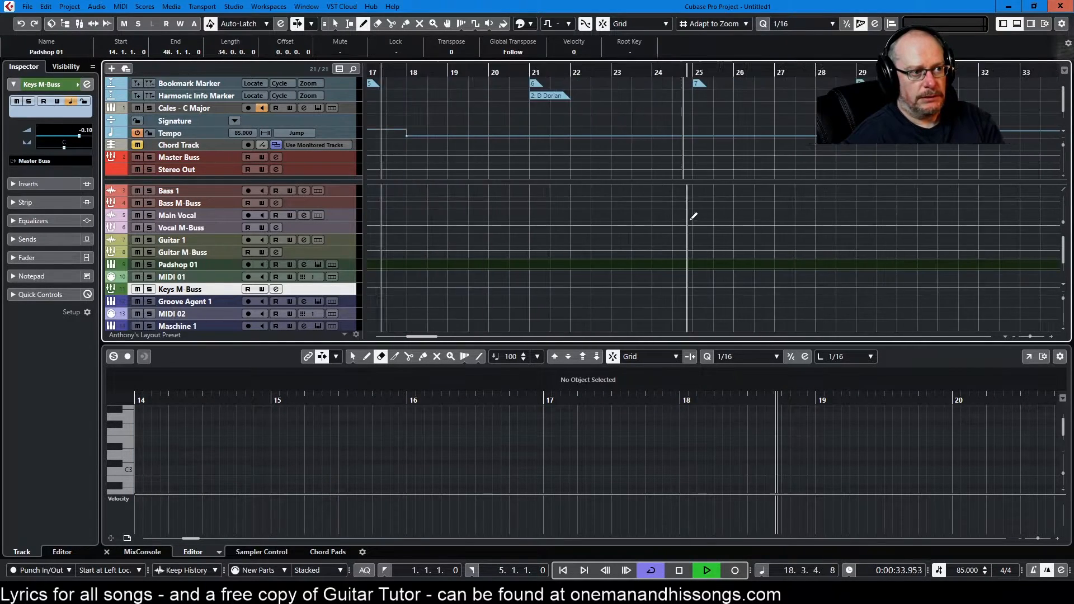
pyautogui.scroll(1, 698, 206)
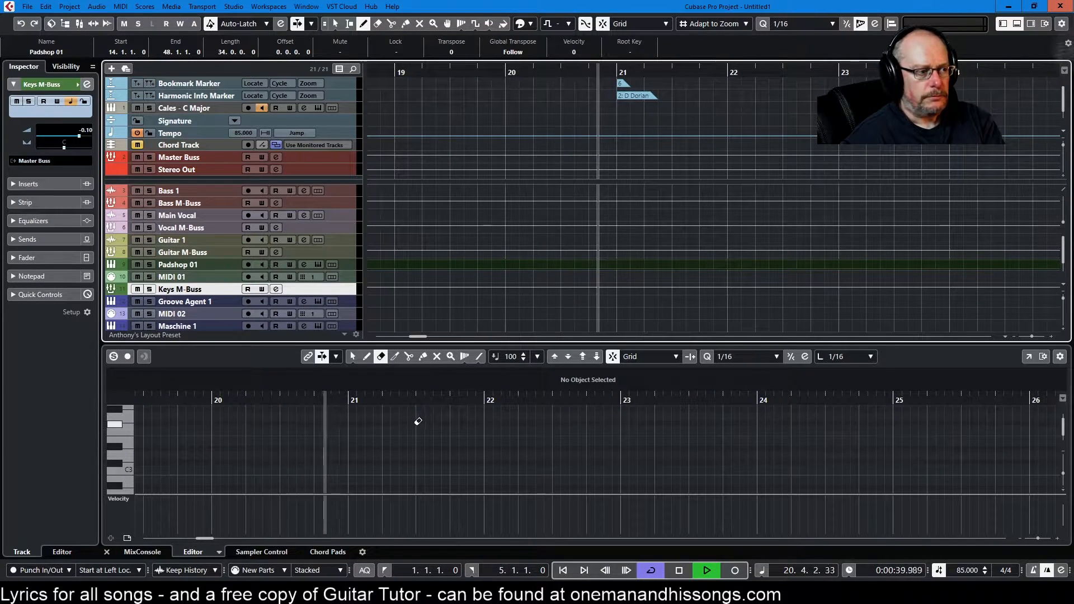
pyautogui.click(449, 432)
pyautogui.rightClick(546, 266)
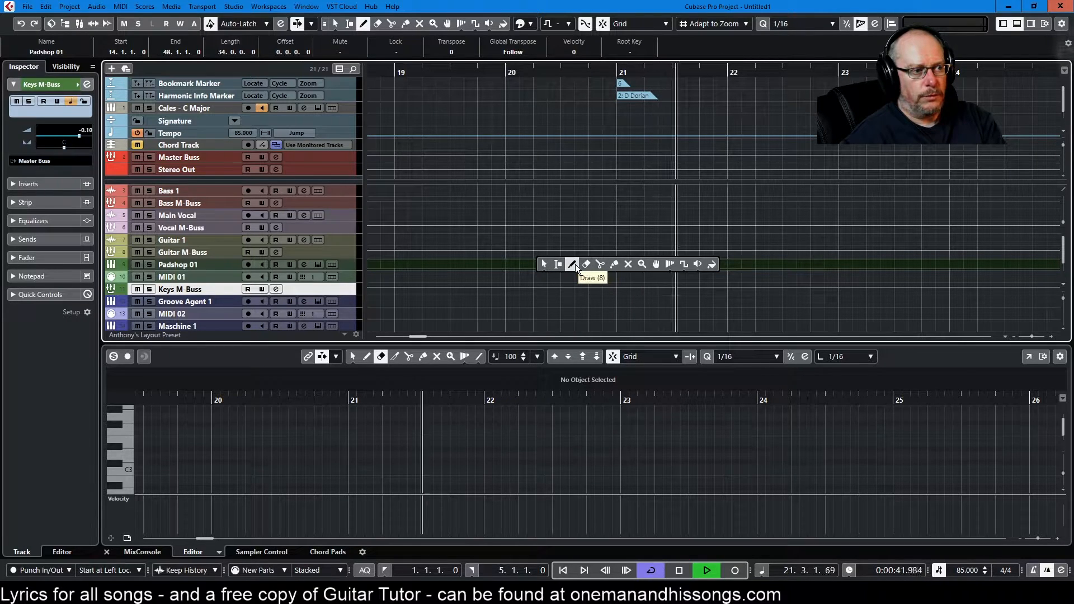
pyautogui.click(573, 264)
pyautogui.moveTo(548, 276); pyautogui.dragTo(688, 273)
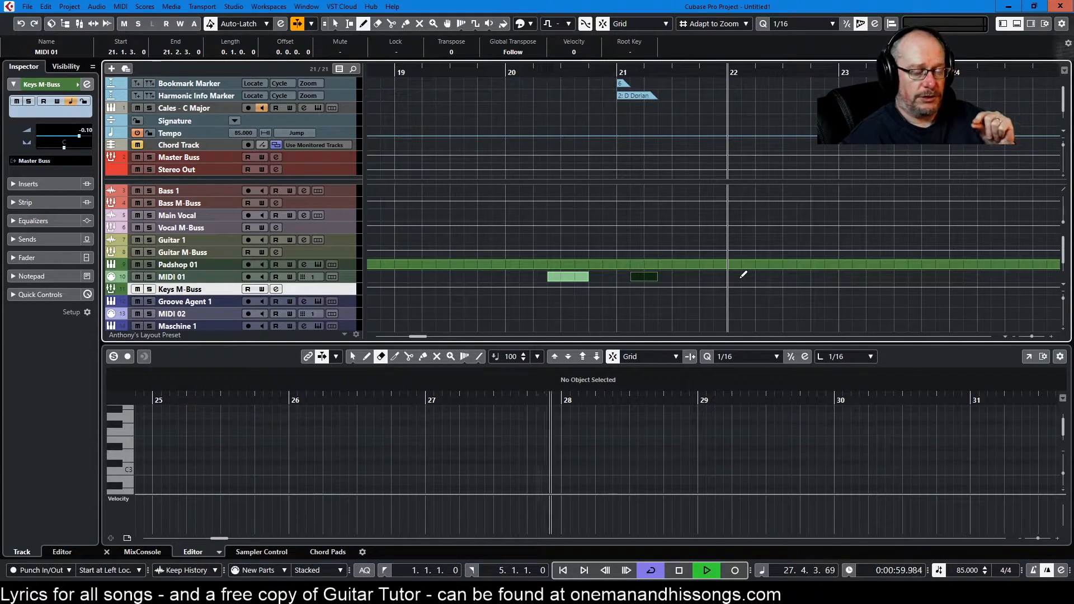
# Step: Toggle Auto-Scroll and draw a short part on the MIDI 01 track near bar 32
pyautogui.click(298, 26)
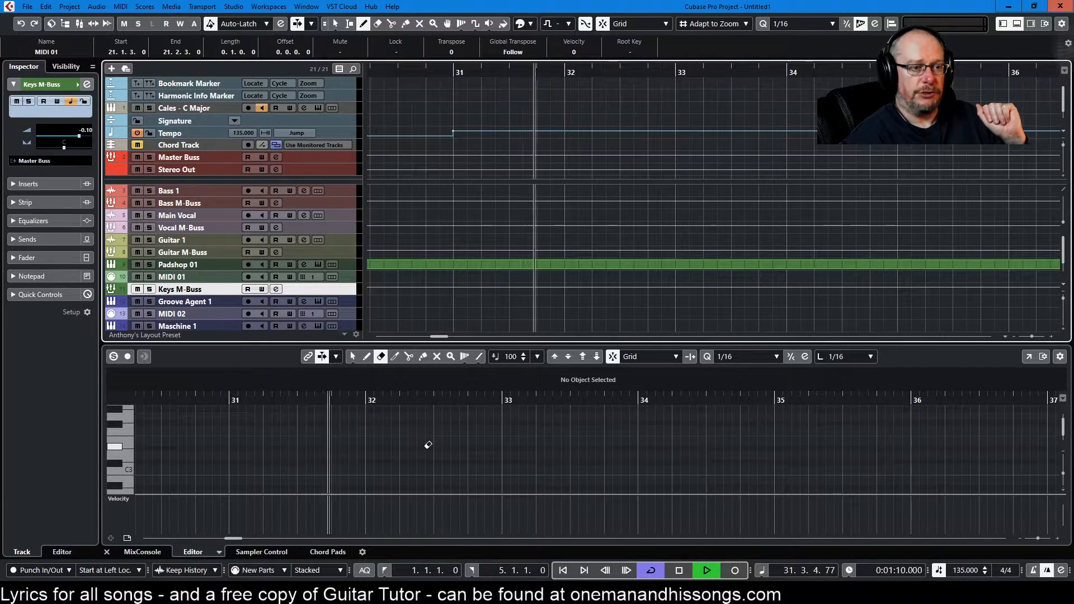
pyautogui.moveTo(557, 276); pyautogui.dragTo(566, 271)
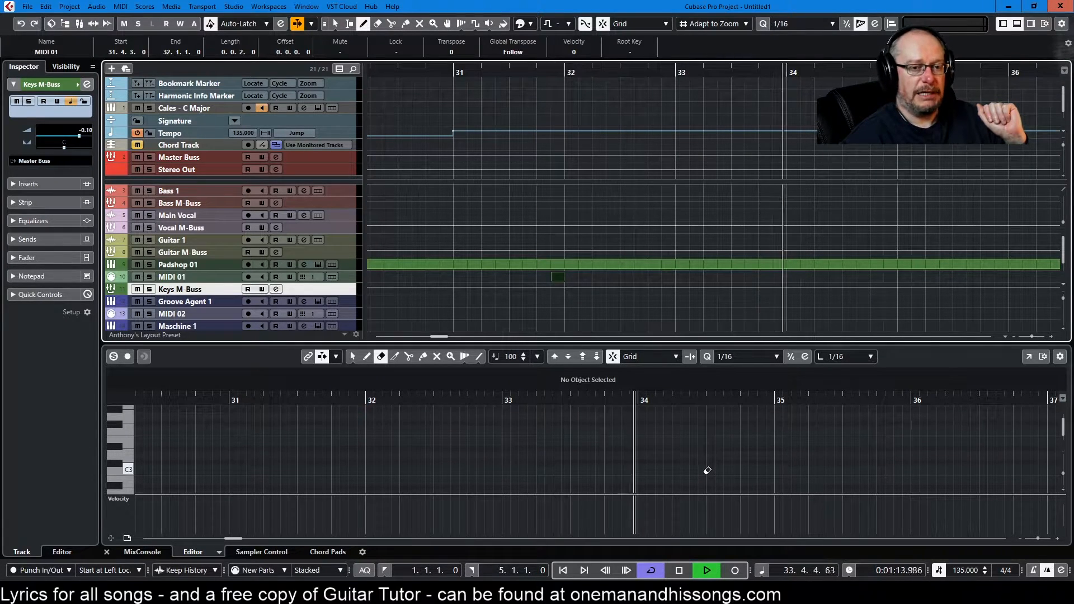
# Step: Toggle Auto-Scroll again and open its settings list, then dismiss it
pyautogui.click(300, 23)
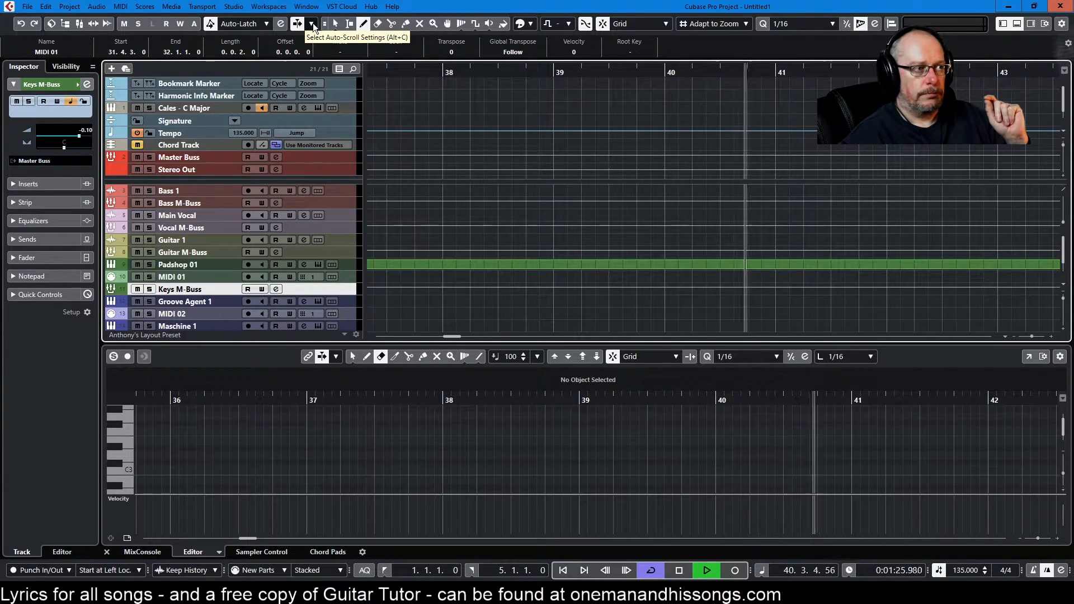
pyautogui.click(314, 23)
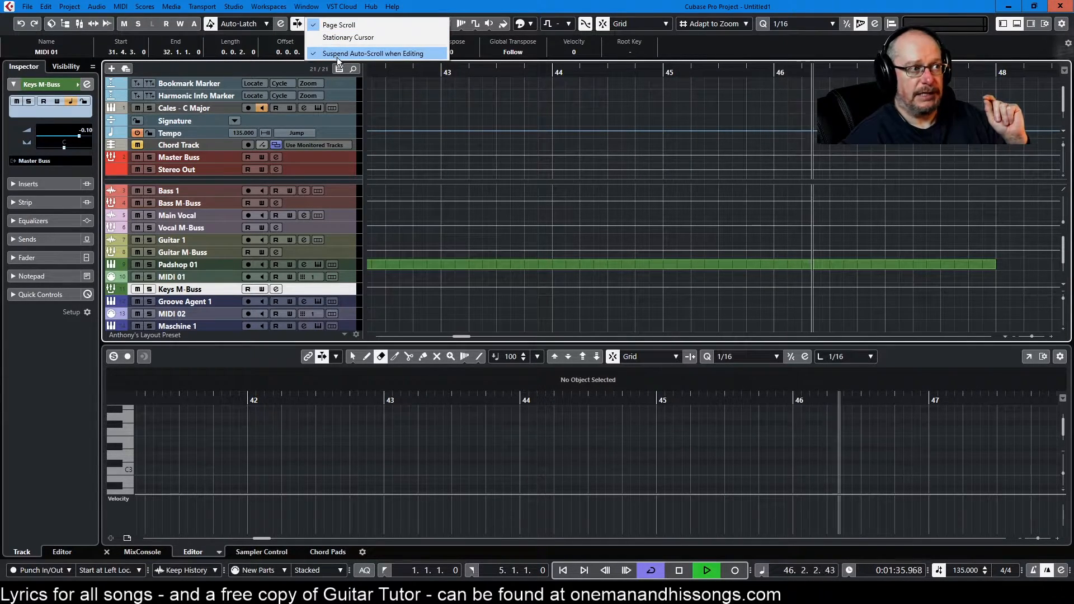
pyautogui.click(474, 7)
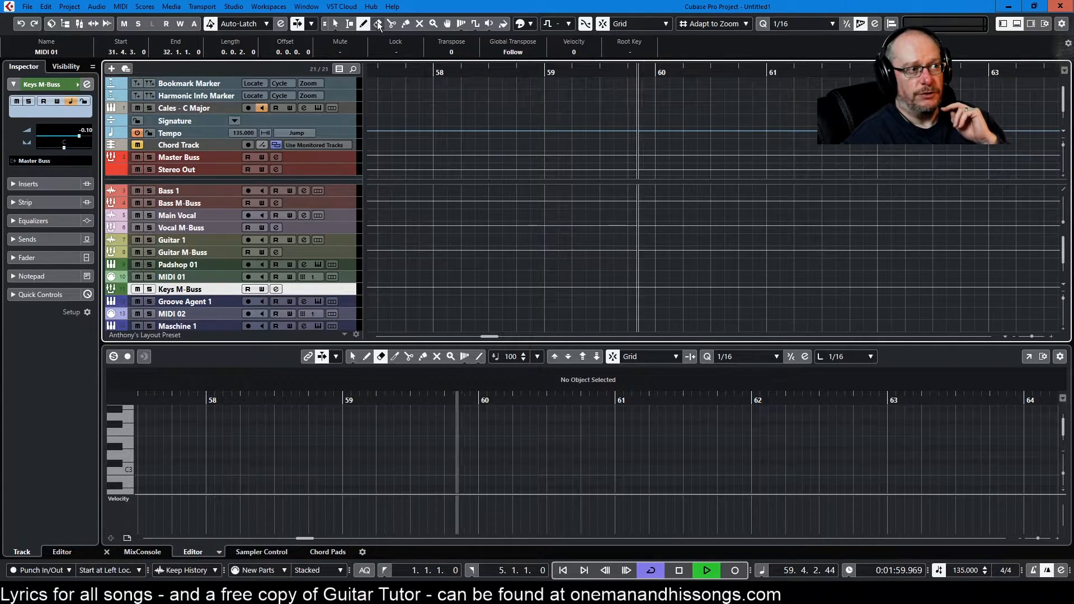
# Step: Select a range from about bar 58 to bar 60 across several tracks, then return to the Object Selection tool
pyautogui.click(348, 24)
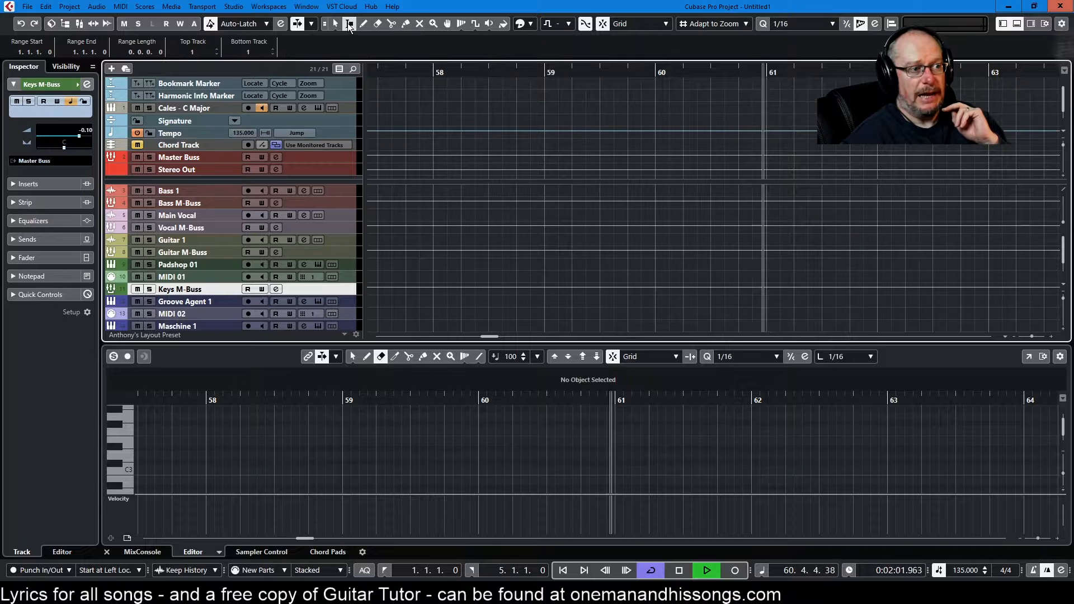
pyautogui.moveTo(502, 249); pyautogui.dragTo(707, 267)
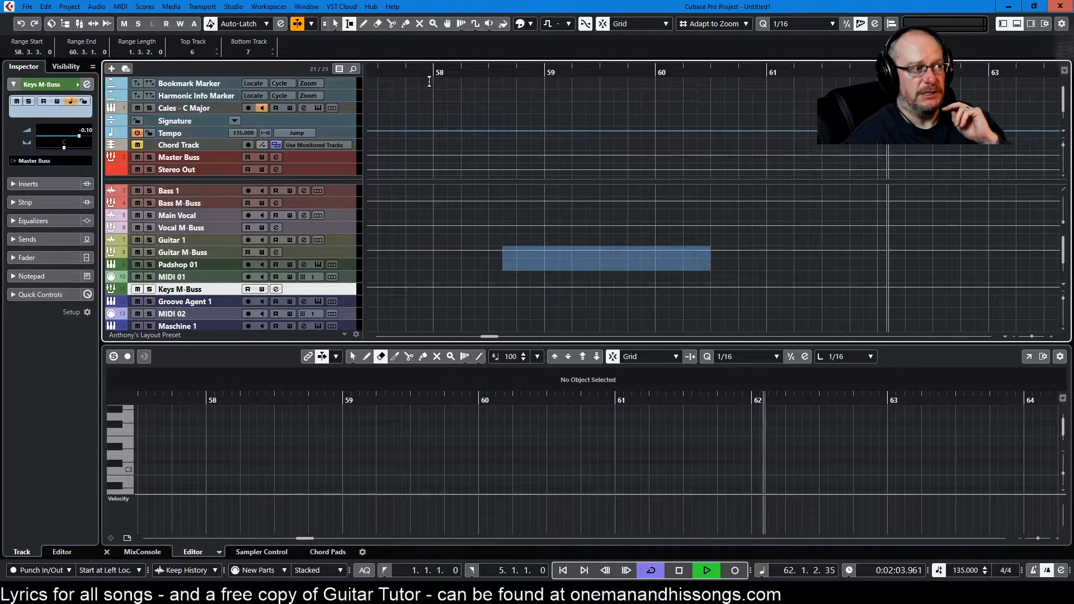
pyautogui.click(335, 23)
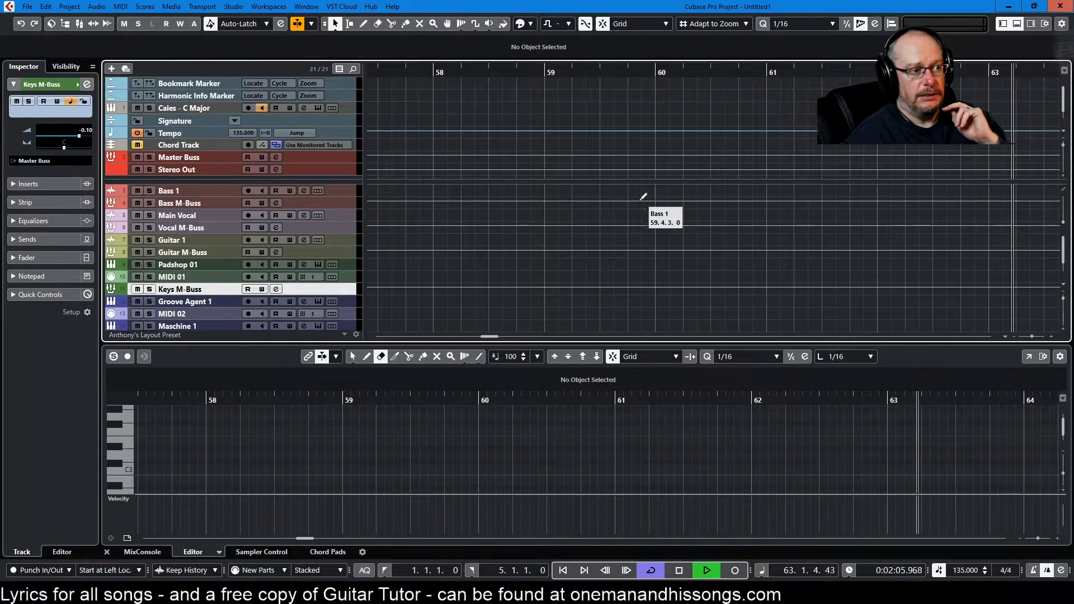
# Step: Draw a part on MIDI 01 from 58.3.1.0 to 59.2.3.0 and split it at 59.1.3.0
pyautogui.click(364, 24)
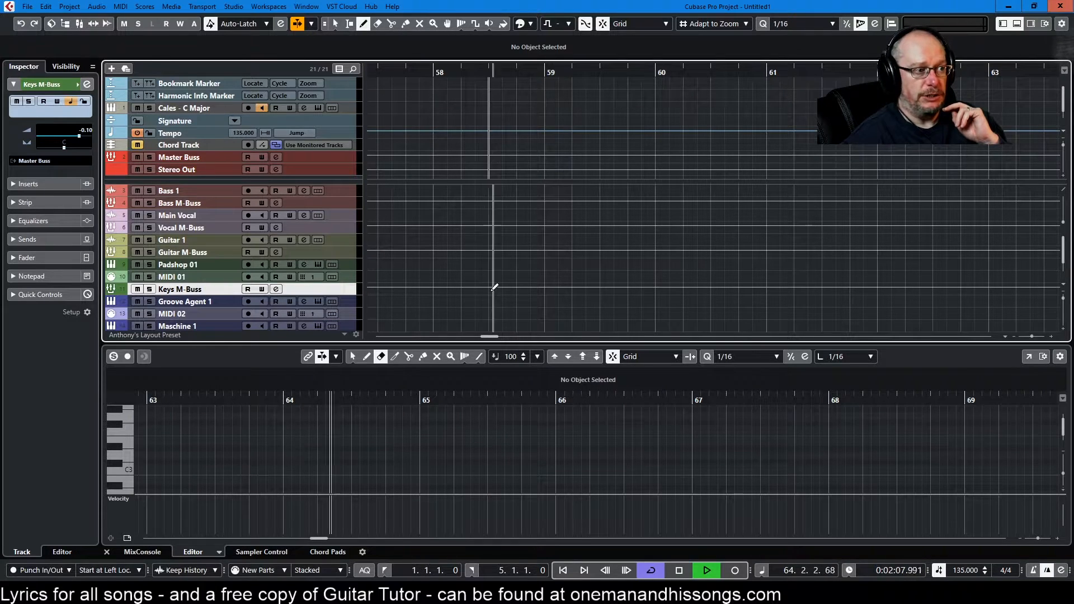
pyautogui.moveTo(490, 276); pyautogui.dragTo(586, 277)
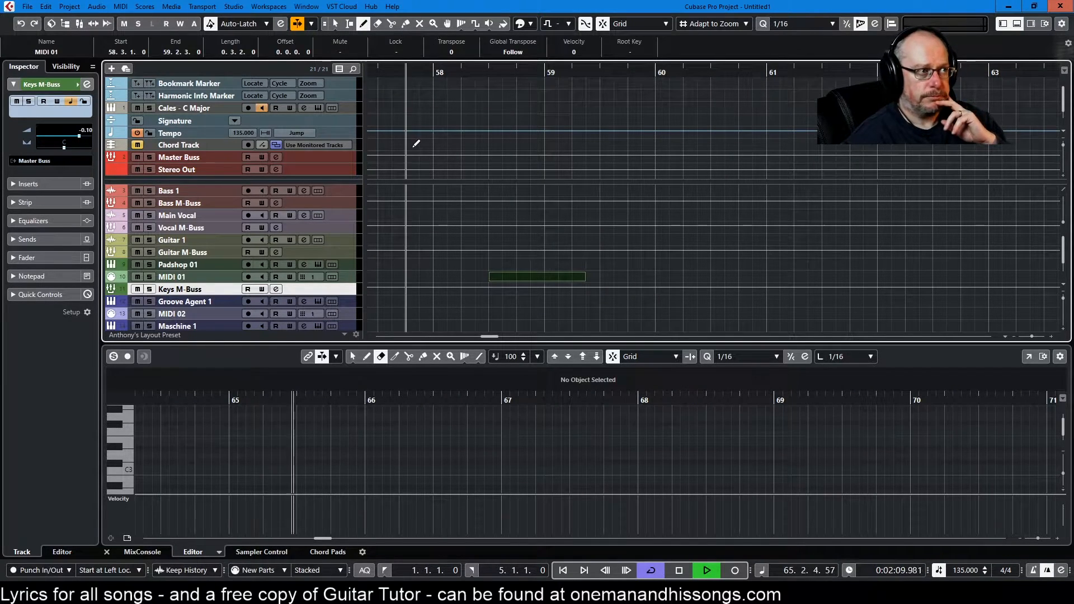
pyautogui.click(391, 24)
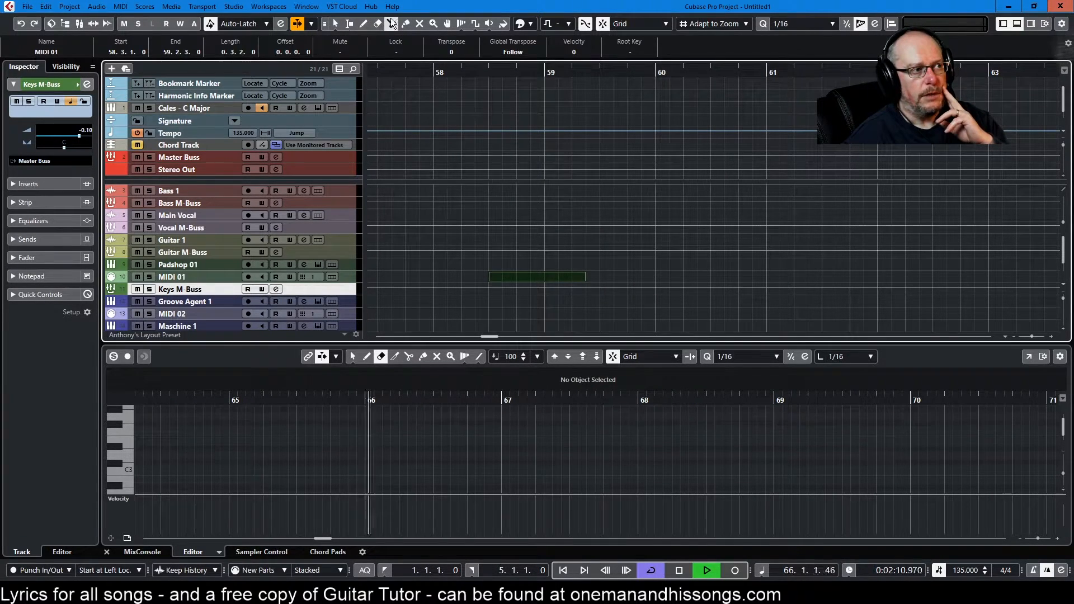
pyautogui.click(560, 276)
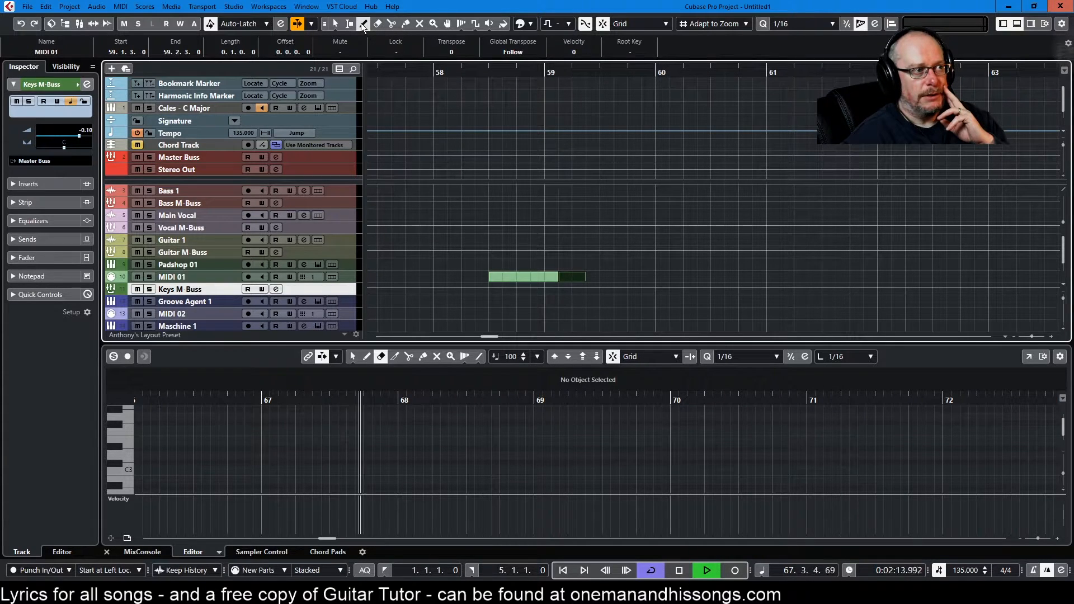
# Step: Glue the two split pieces of the MIDI 01 part back together
pyautogui.click(404, 24)
pyautogui.click(540, 274)
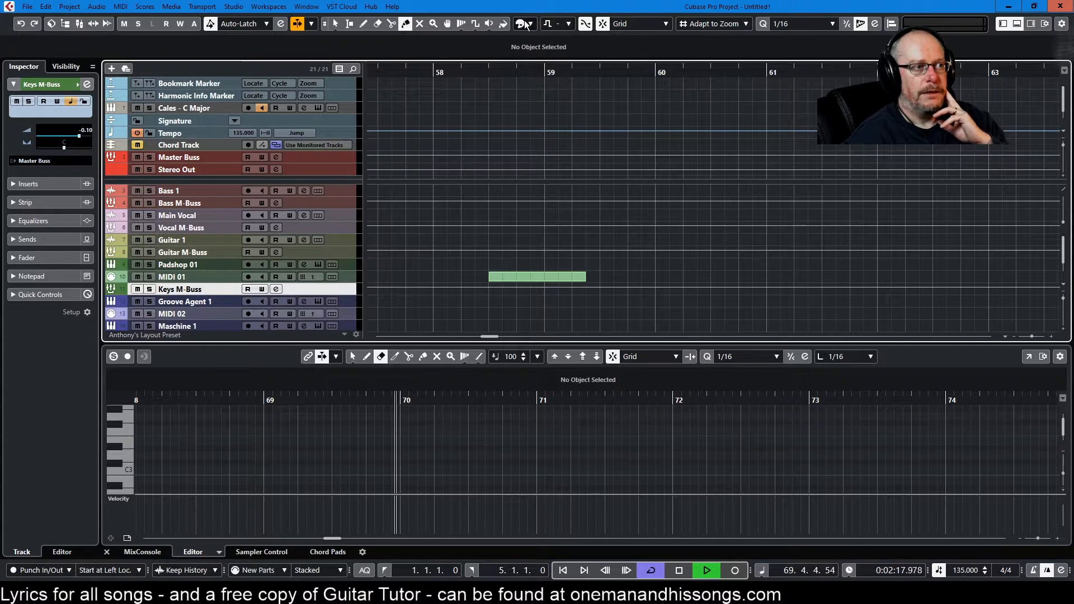
pyautogui.click(548, 24)
pyautogui.click(635, 292)
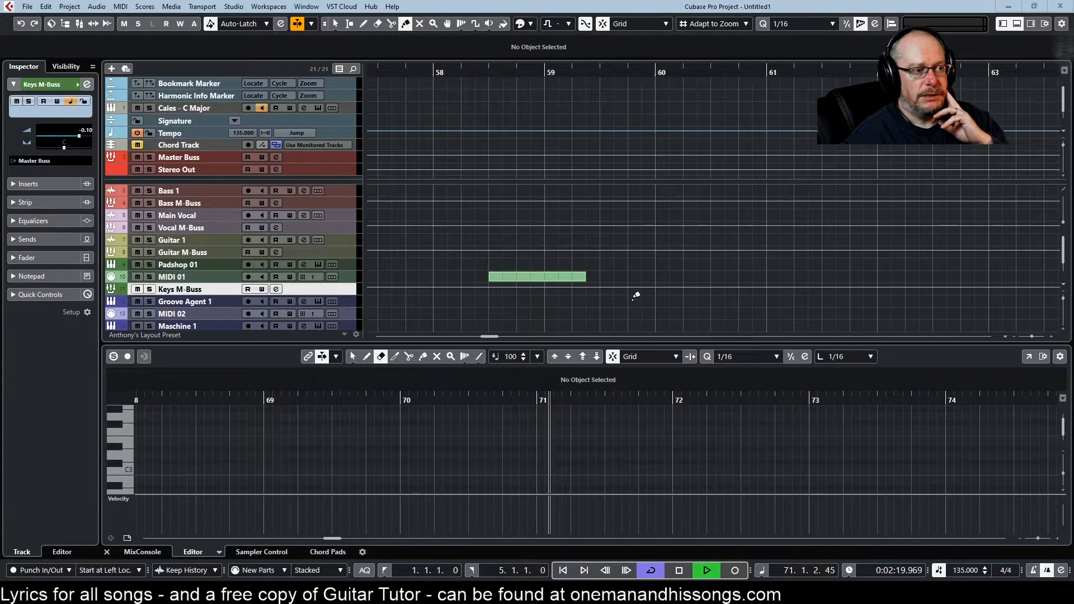
# Step: Colour the MIDI 01 part red and move it earlier so it starts at 58.1.3.0
pyautogui.press('1')
pyautogui.click(555, 278)
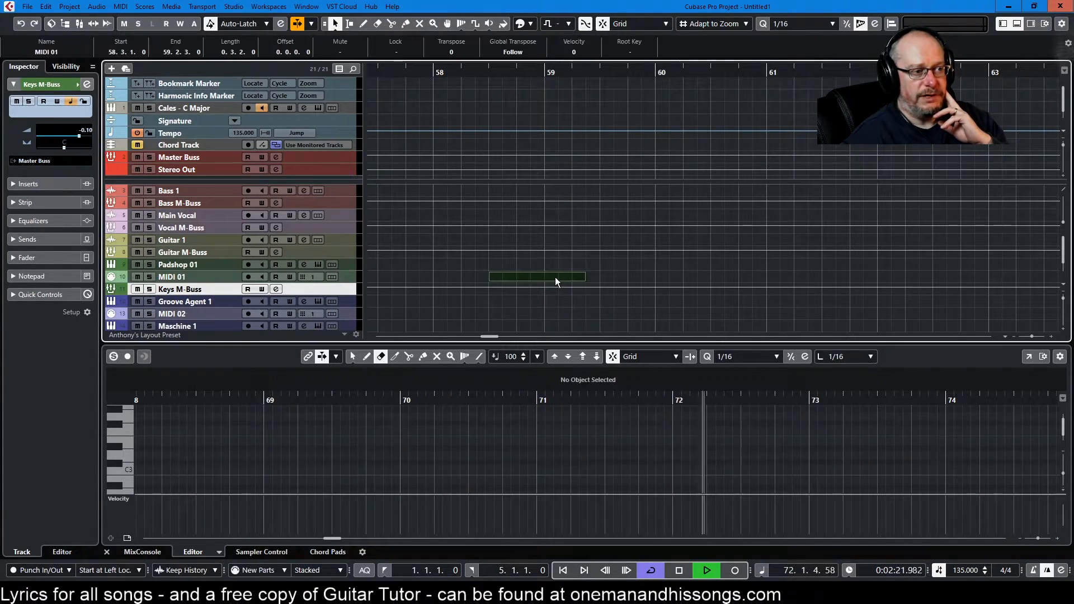
pyautogui.click(532, 23)
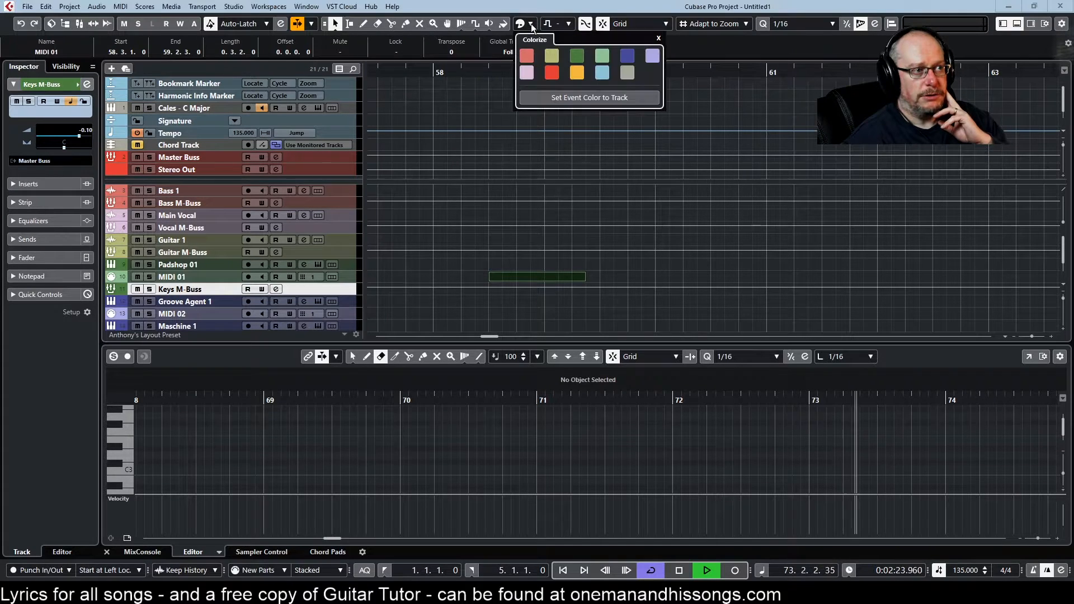
pyautogui.click(555, 67)
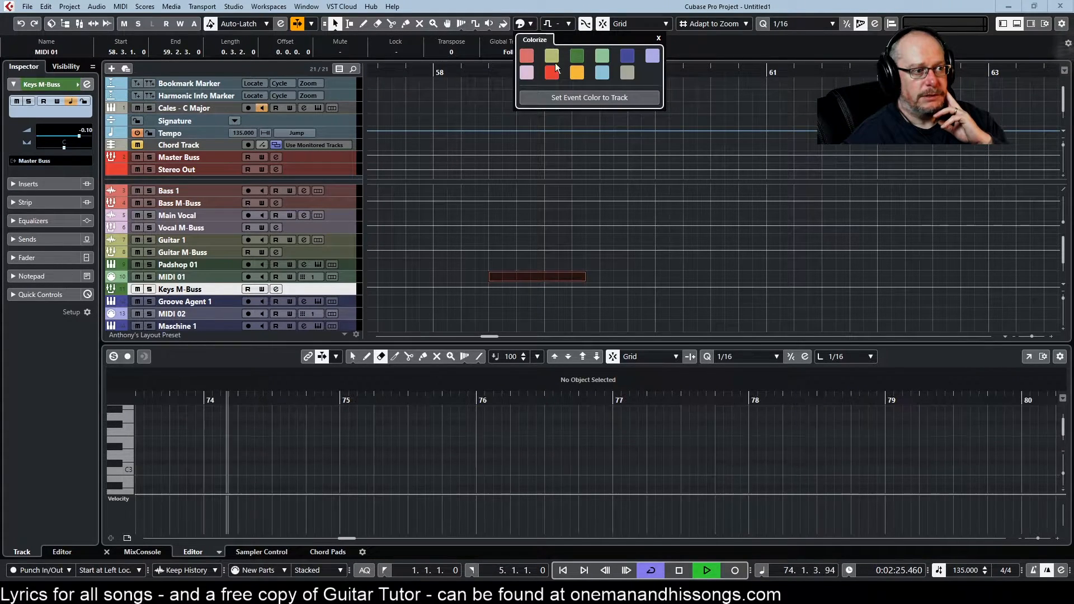
pyautogui.click(616, 264)
pyautogui.click(440, 283)
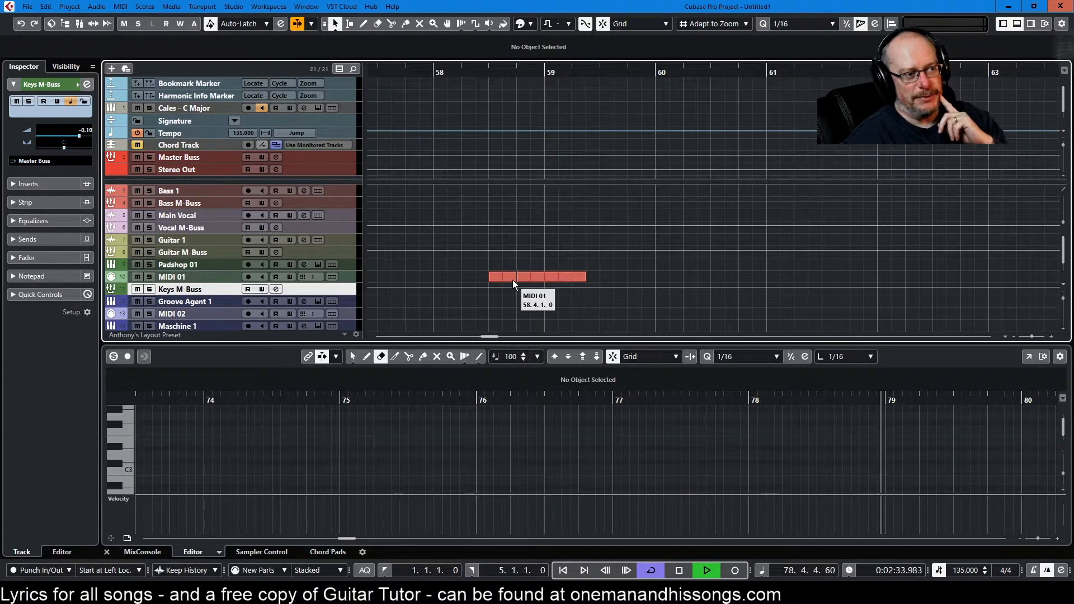
pyautogui.moveTo(513, 274); pyautogui.dragTo(471, 273)
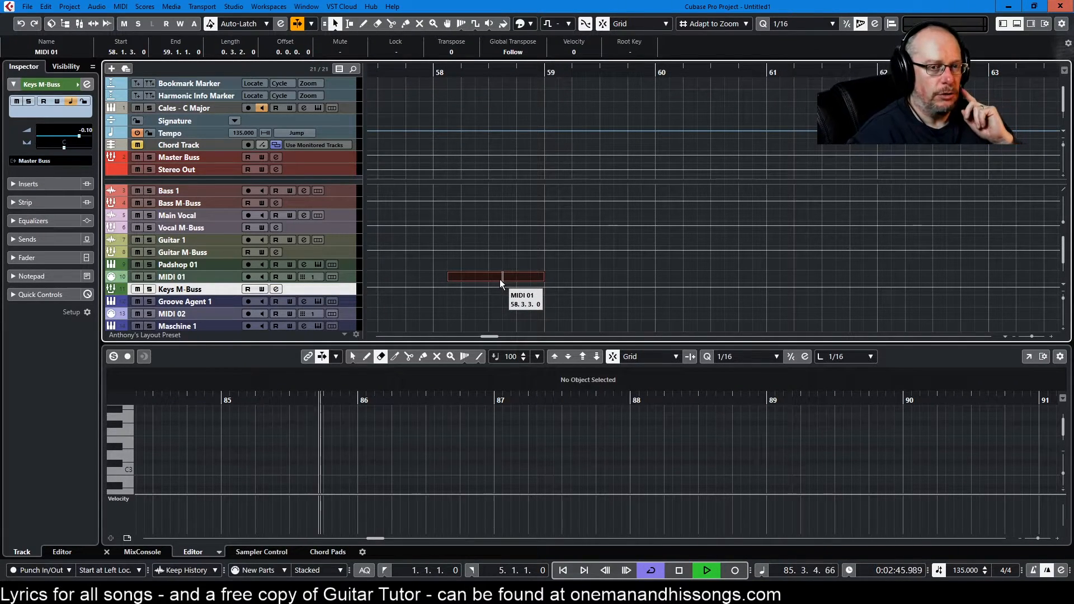
# Step: Select the Bass 1 track and open the Project Root Key list, then close it
pyautogui.scroll(-2, 478, 173)
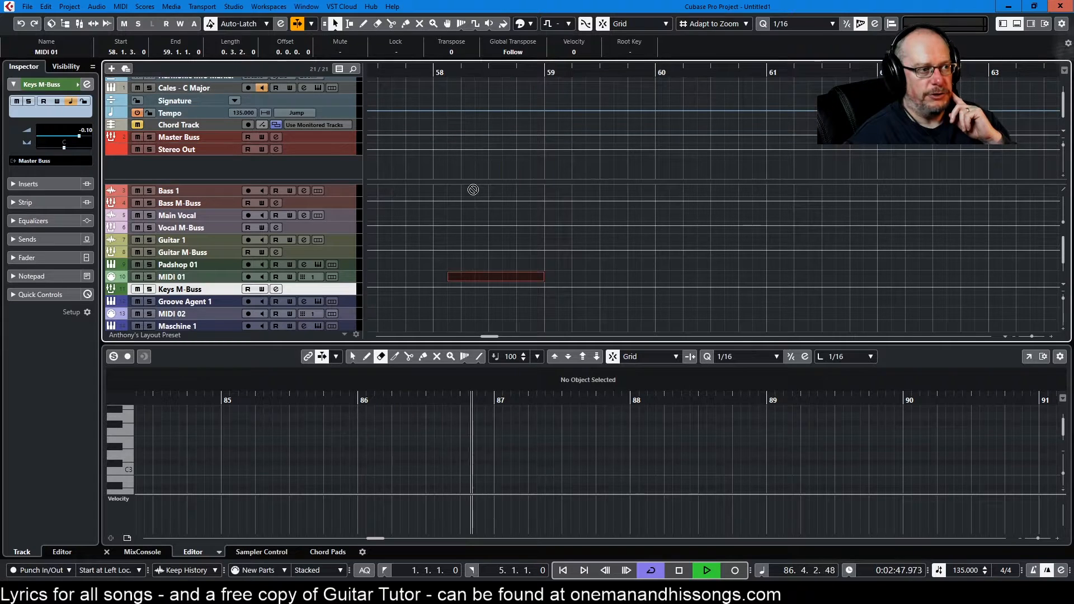
pyautogui.click(213, 189)
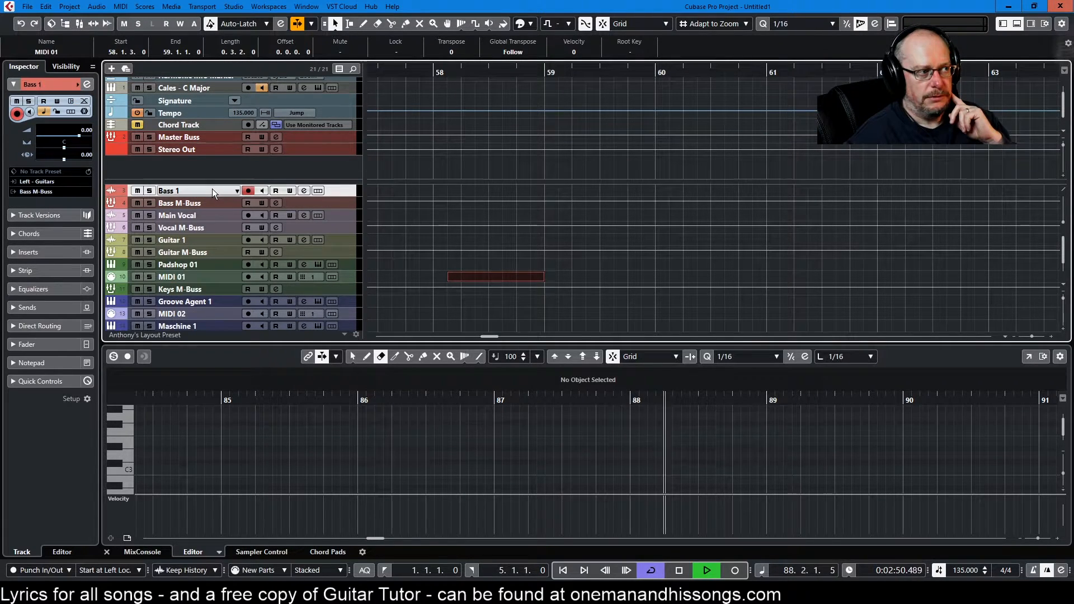
pyautogui.click(568, 23)
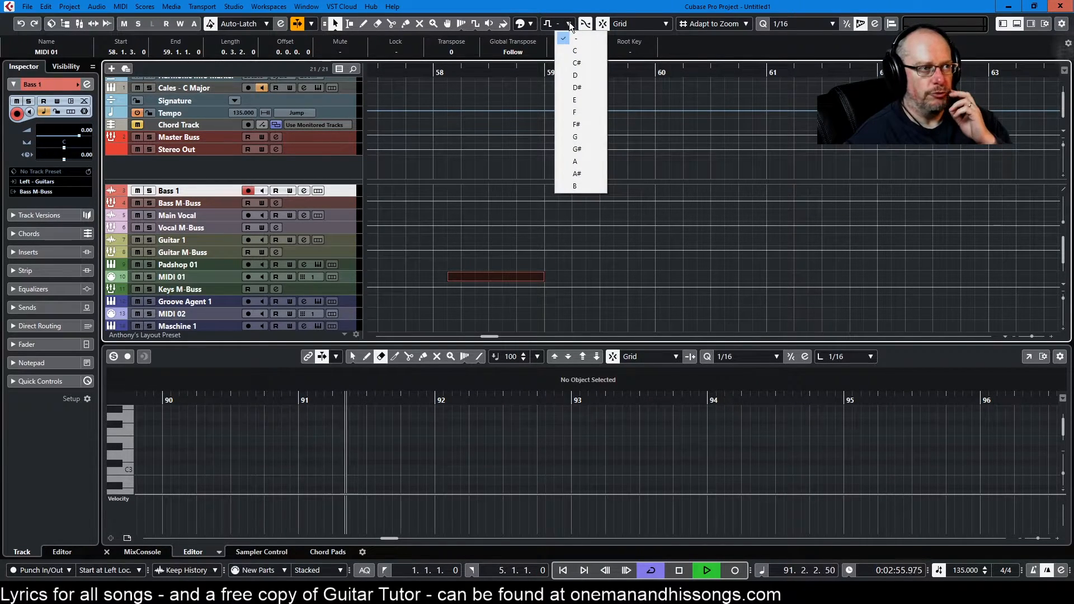
pyautogui.click(569, 22)
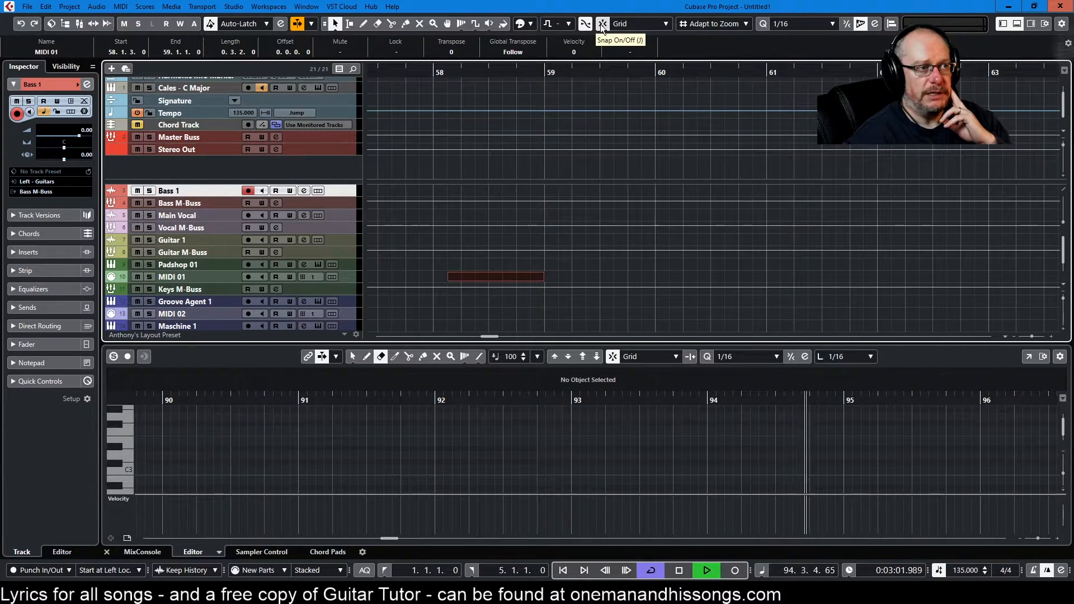
# Step: Toggle Snap and switch to the Draw tool
pyautogui.click(600, 23)
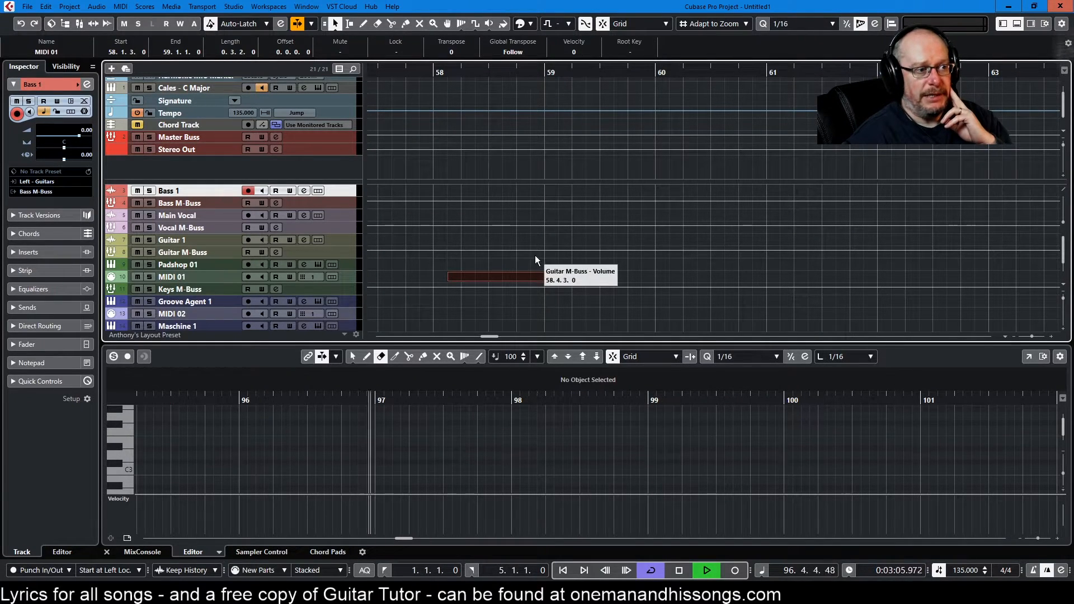
pyautogui.rightClick(550, 255)
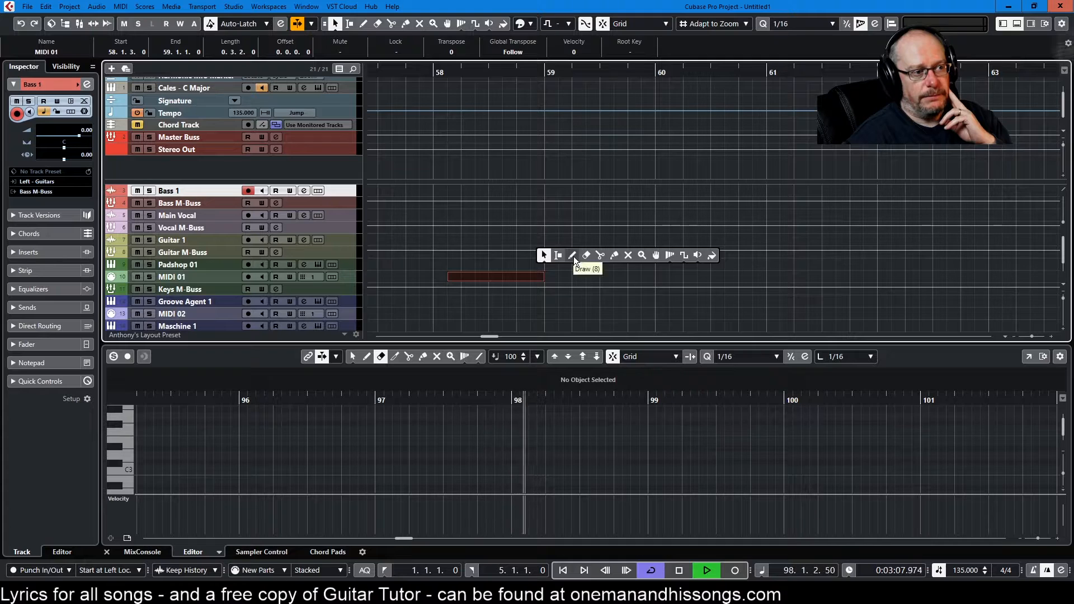
pyautogui.click(572, 255)
# Step: Draw three short parts on the Padshop 01 track between 59.1.1.0 and 60.1.4.15
pyautogui.press('space')
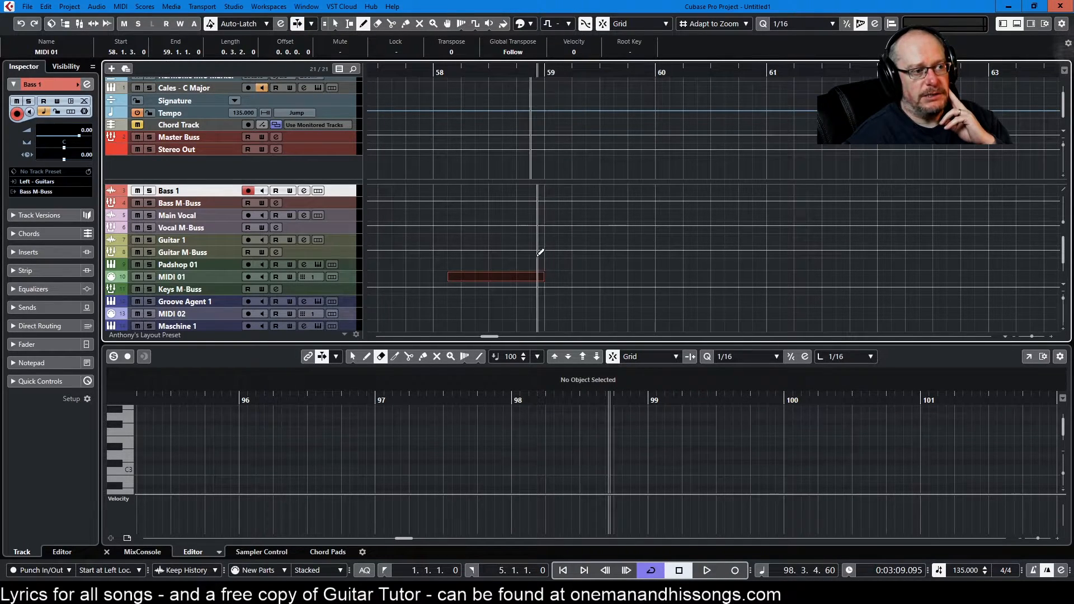
pyautogui.click(558, 254)
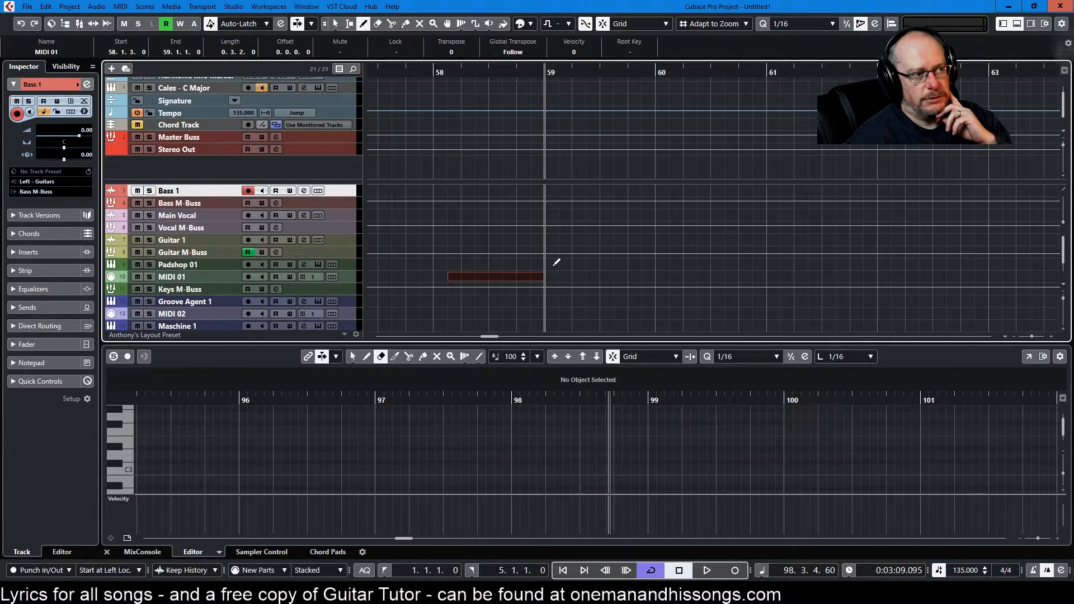
pyautogui.moveTo(557, 262); pyautogui.dragTo(558, 261)
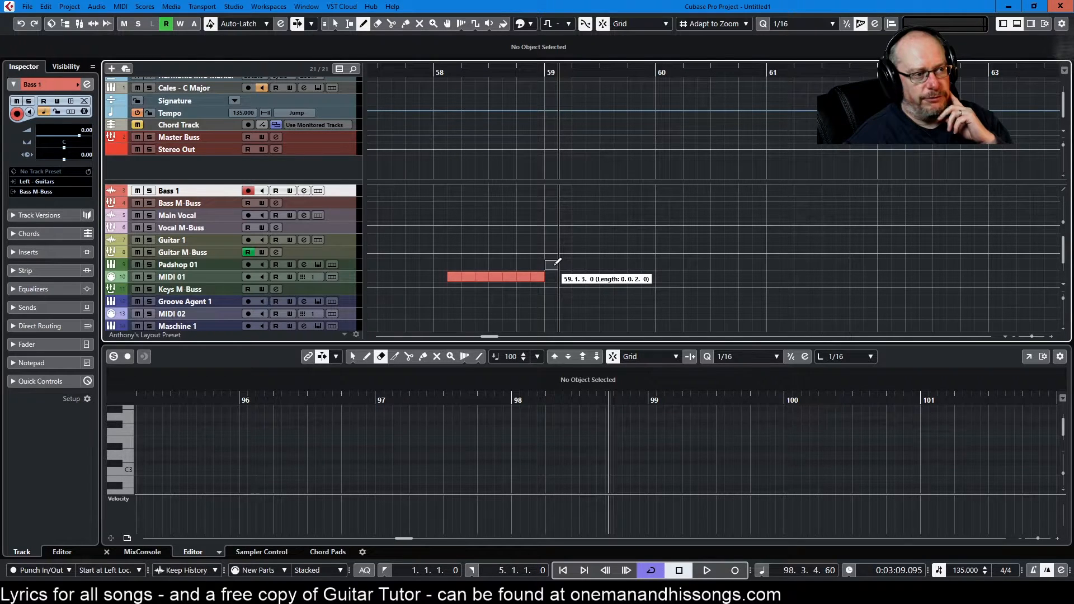
pyautogui.moveTo(557, 262); pyautogui.dragTo(559, 260)
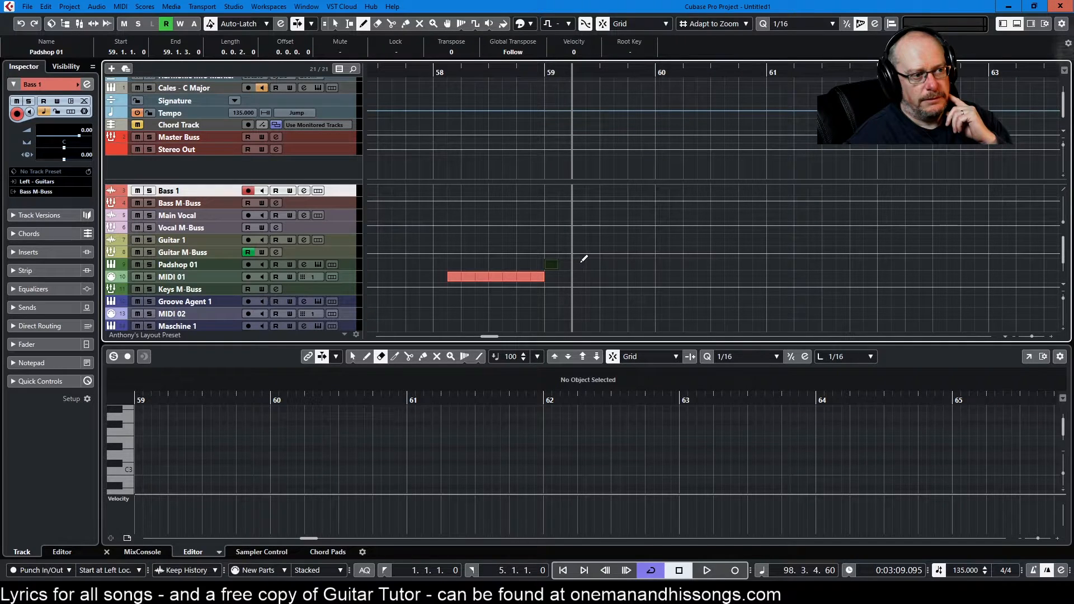
pyautogui.moveTo(585, 259); pyautogui.dragTo(607, 259)
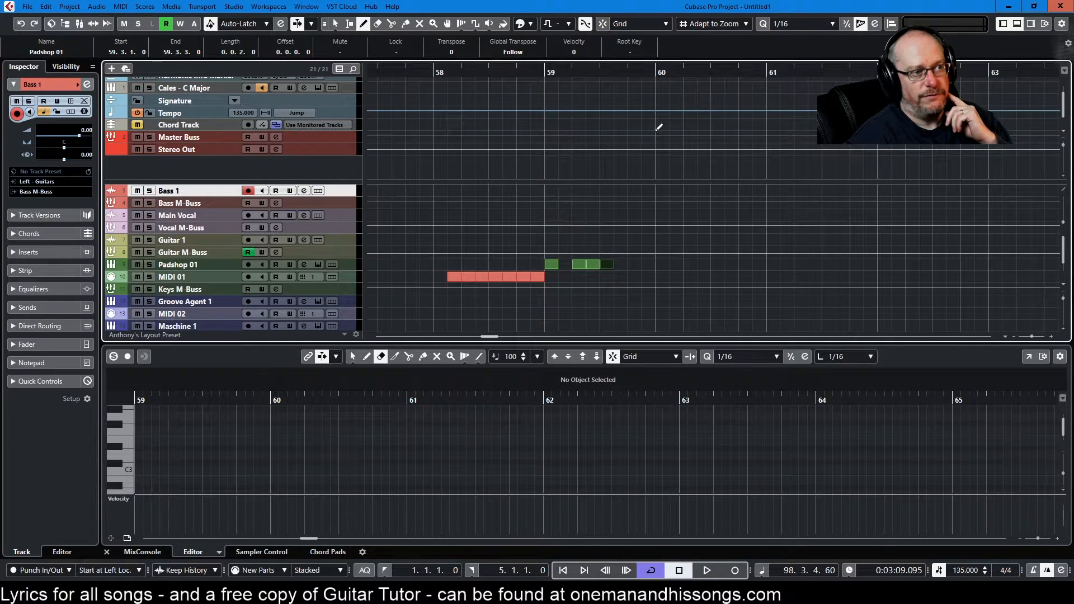
pyautogui.moveTo(638, 259); pyautogui.dragTo(679, 258)
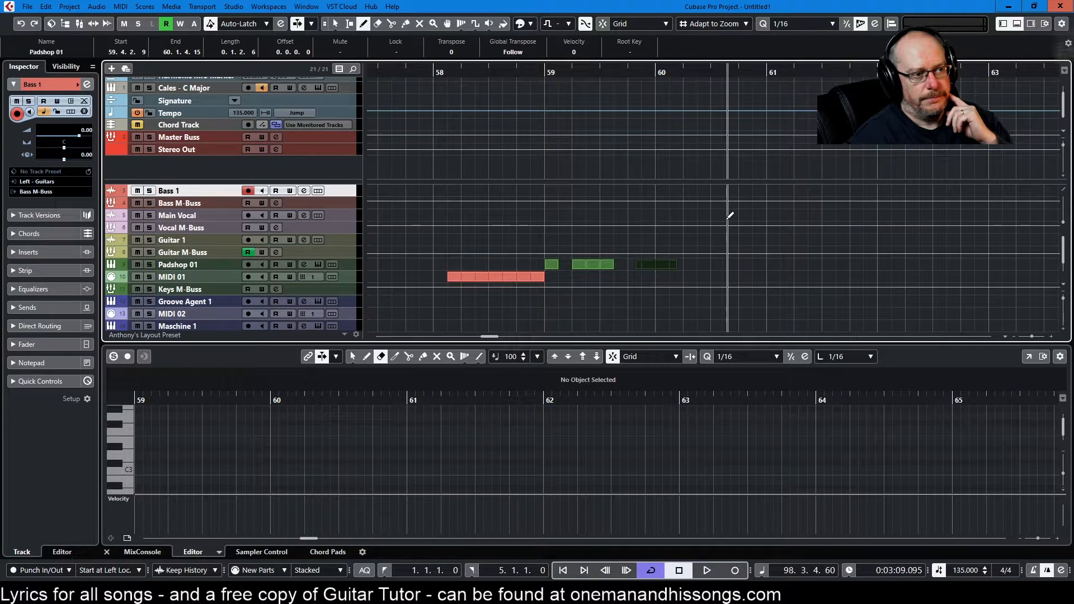
# Step: Keep the snap type on Grid, move the last Padshop 01 part onto MIDI 01, and undo the move
pyautogui.click(619, 24)
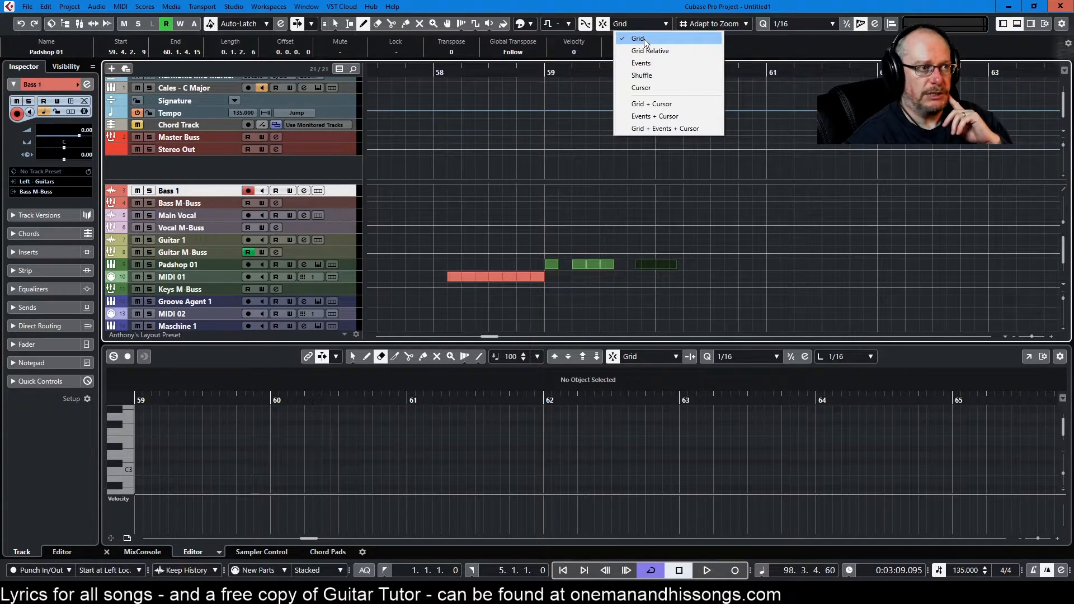
pyautogui.click(643, 39)
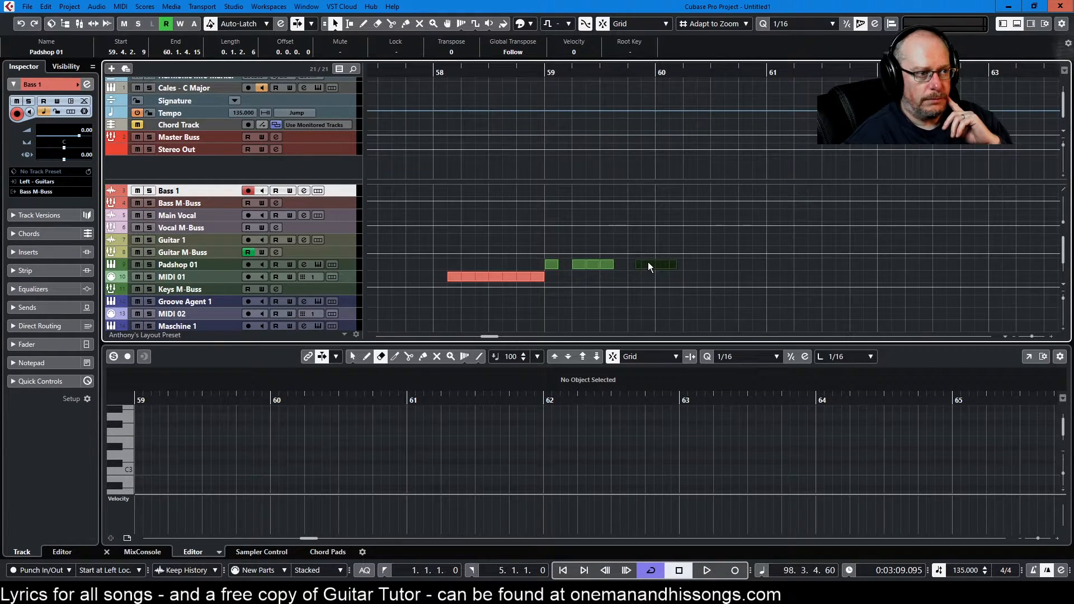
pyautogui.moveTo(648, 262); pyautogui.dragTo(650, 274)
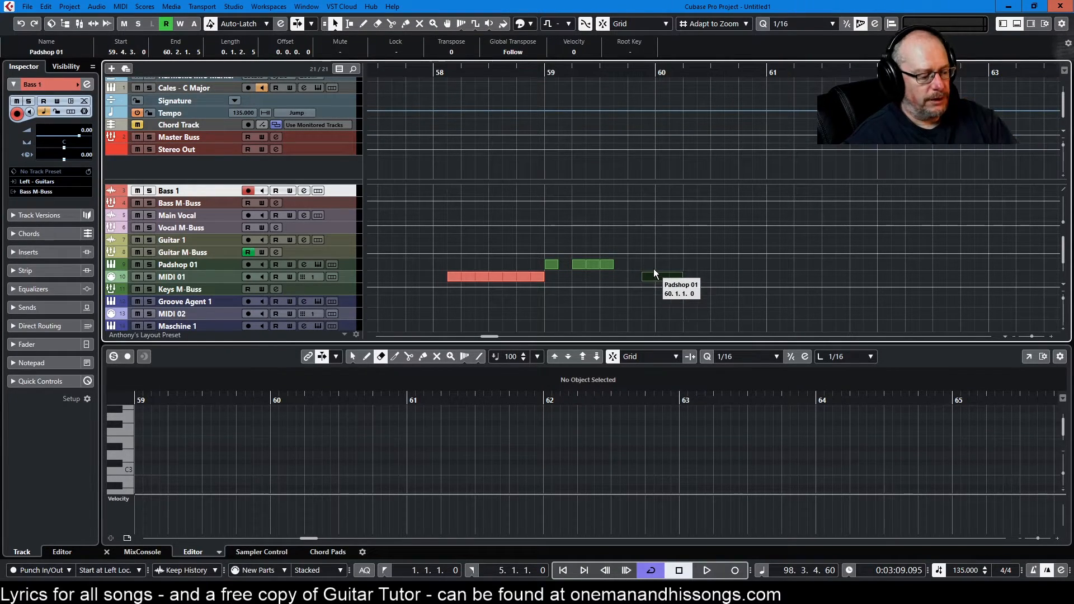
pyautogui.hotkey('ctrl', 'z')
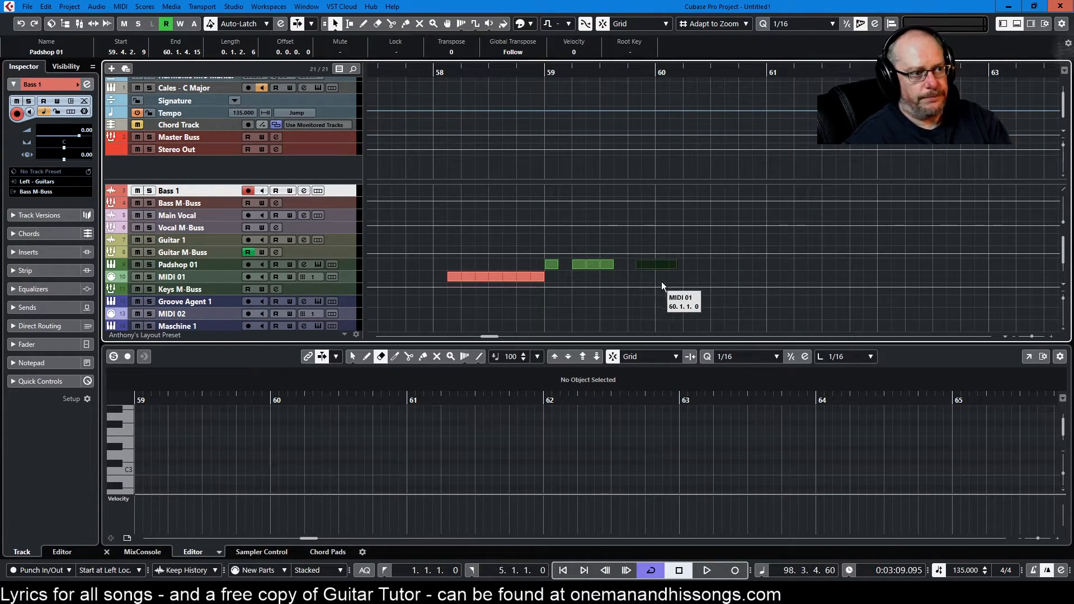
# Step: Set the snap type to Grid Relative and move the last Padshop 01 part down onto the MIDI 01 track
pyautogui.click(629, 26)
pyautogui.click(644, 50)
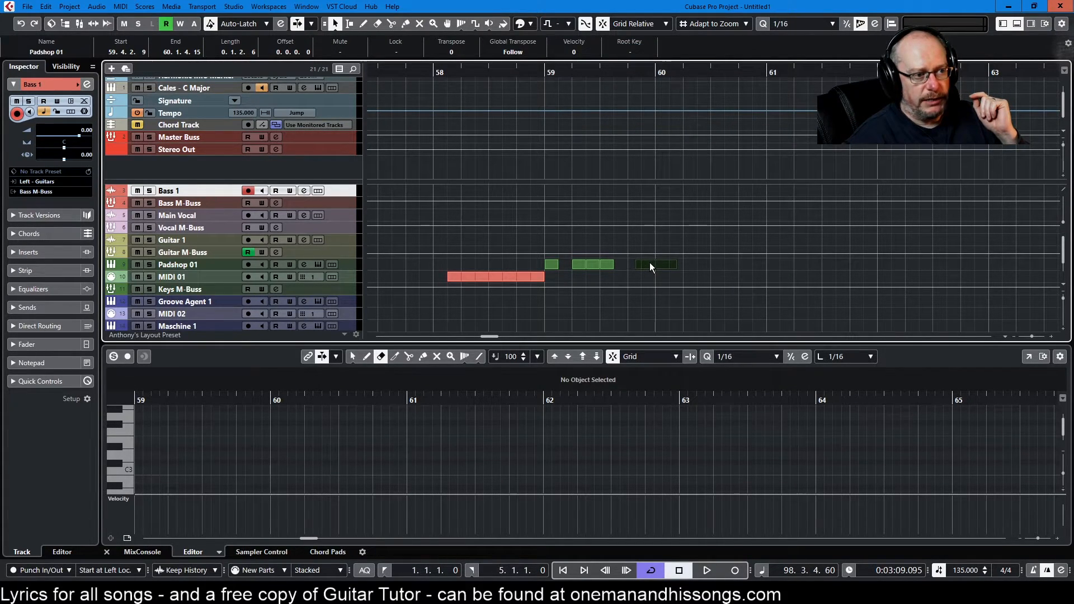
pyautogui.moveTo(649, 263)
pyautogui.mouseDown()
pyautogui.moveTo(642, 274)
pyautogui.moveTo(672, 275)
pyautogui.moveTo(643, 278)
pyautogui.mouseUp()
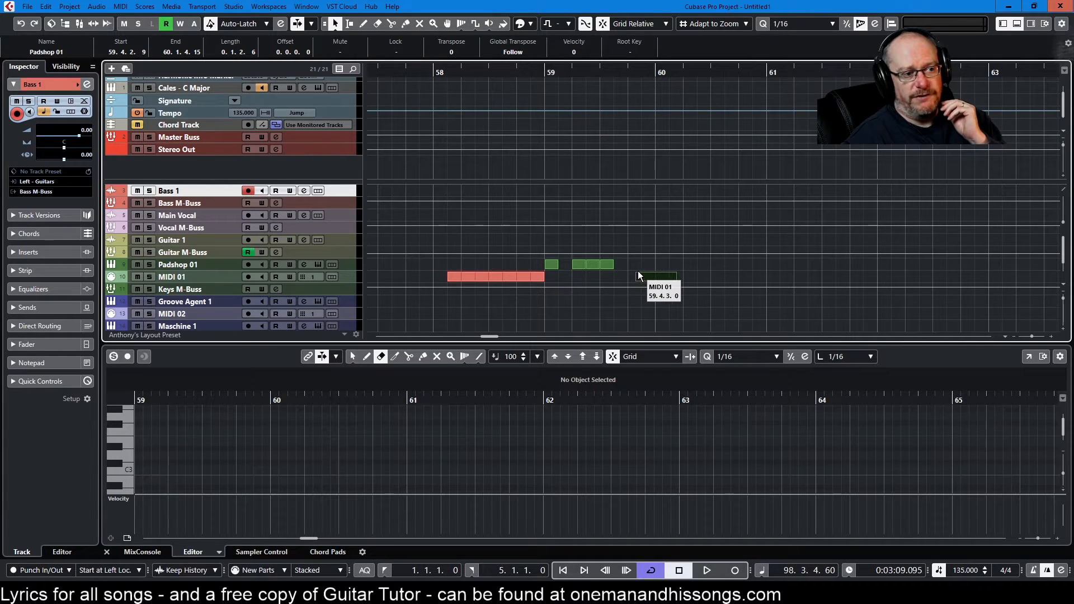
# Step: Extend the moved part's start earlier under Grid Relative and shrink it back again
pyautogui.moveTo(637, 277); pyautogui.dragTo(625, 280)
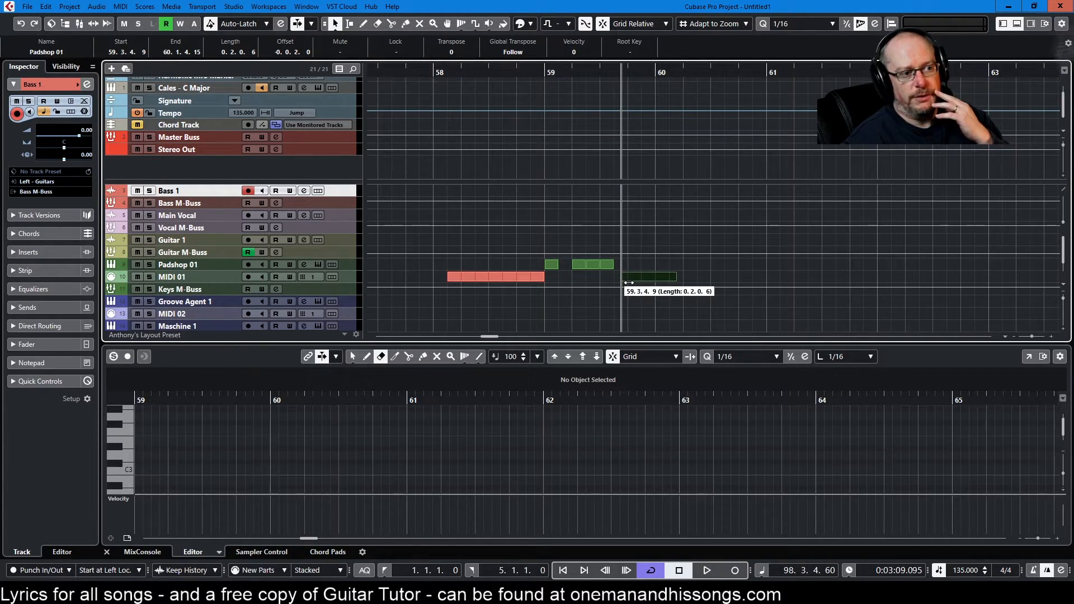
pyautogui.moveTo(620, 279); pyautogui.dragTo(636, 280)
# Step: Switch the snap type back to Grid and extend the part's start to 59.4.1.0
pyautogui.click(635, 24)
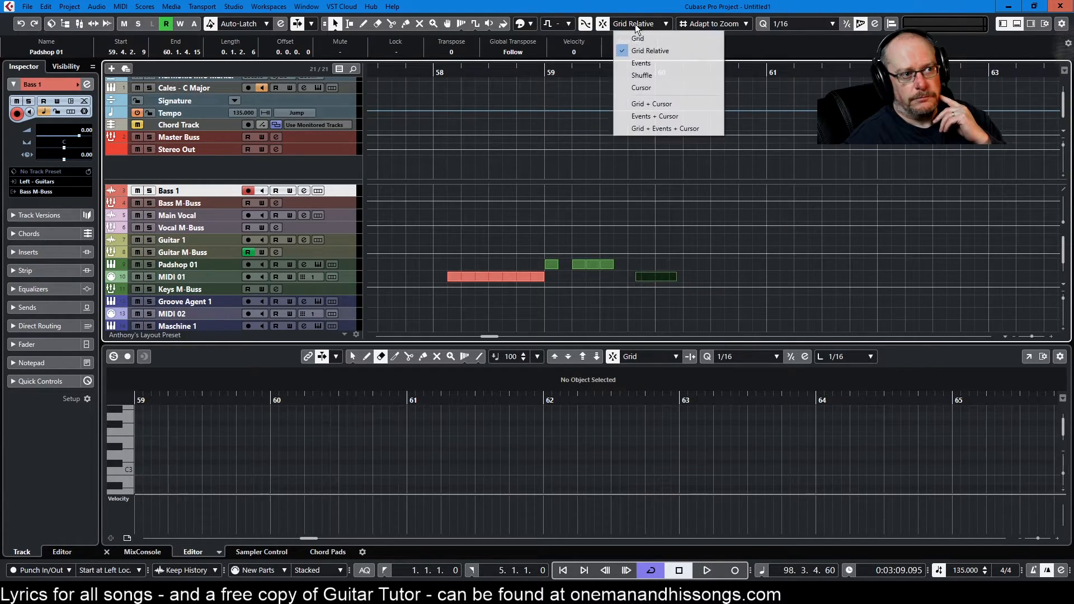
pyautogui.click(637, 38)
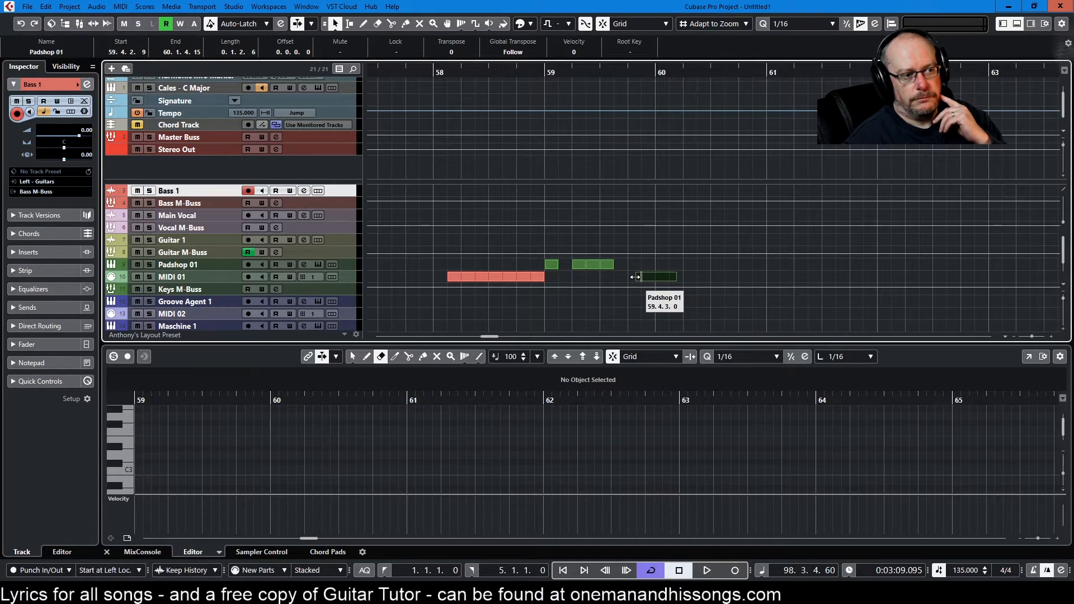
pyautogui.moveTo(636, 277)
pyautogui.mouseDown()
pyautogui.moveTo(594, 279)
pyautogui.moveTo(626, 278)
pyautogui.mouseUp()
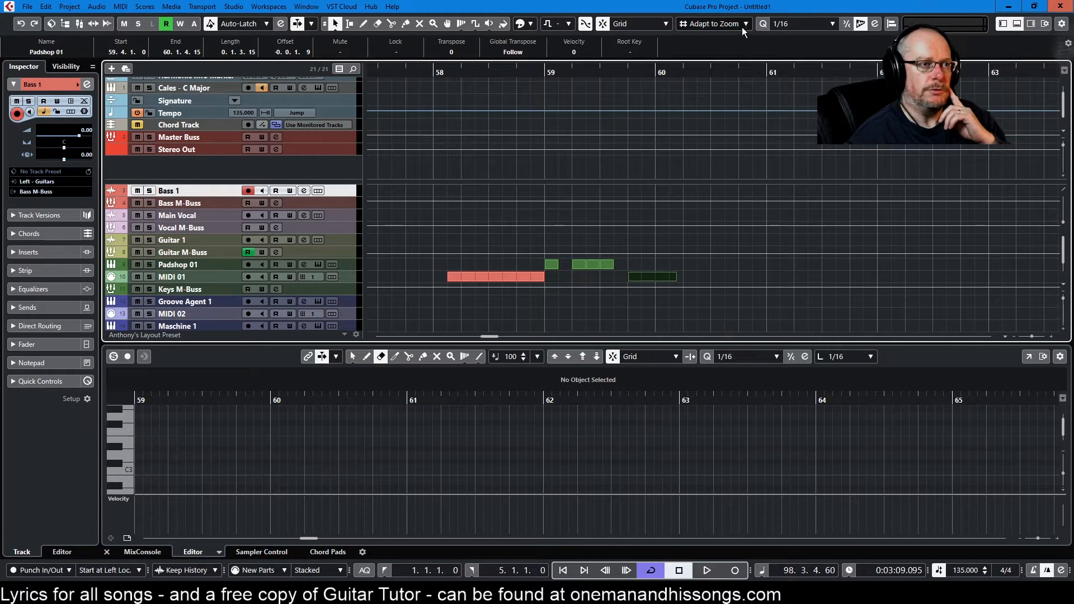
# Step: Review the grid size options, keep Adapt to Zoom, and zoom in and out to watch the grid adapt
pyautogui.click(716, 24)
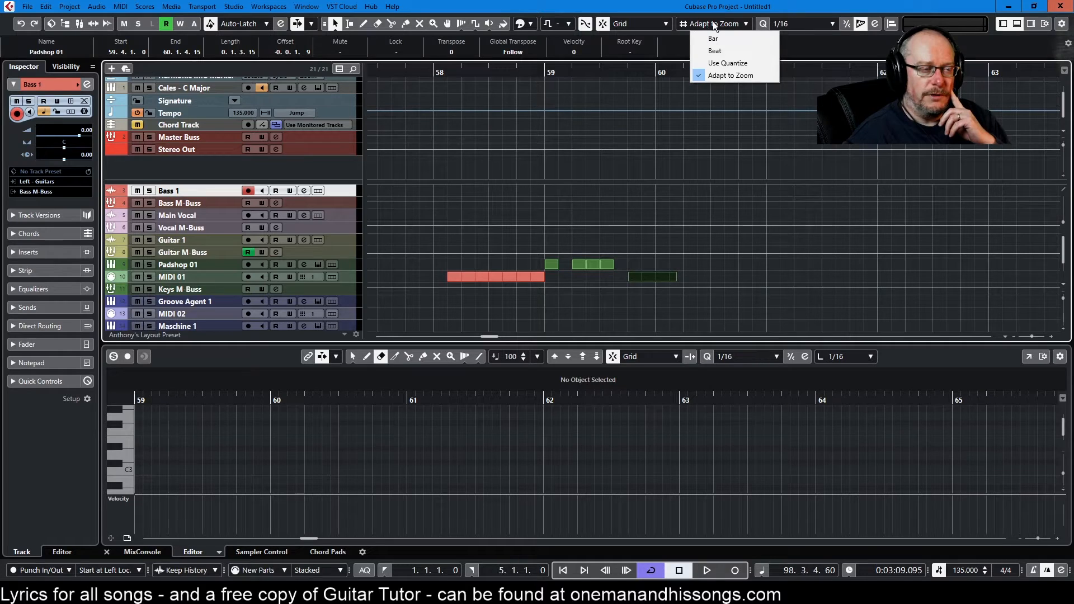
pyautogui.click(726, 78)
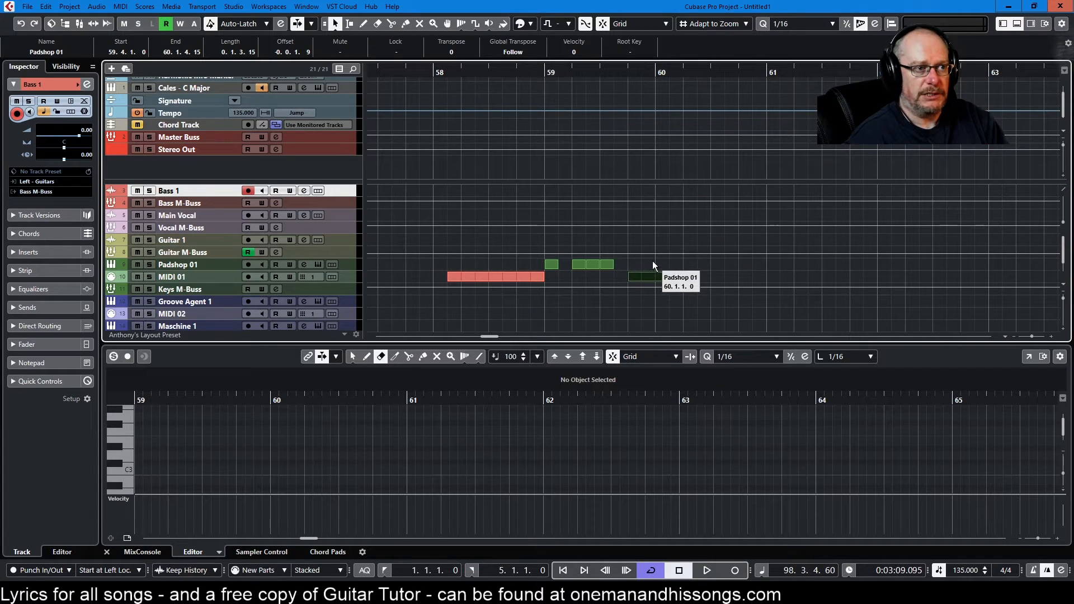
pyautogui.keyDown('ctrl'); pyautogui.scroll(6, 653, 250); pyautogui.keyUp('ctrl')
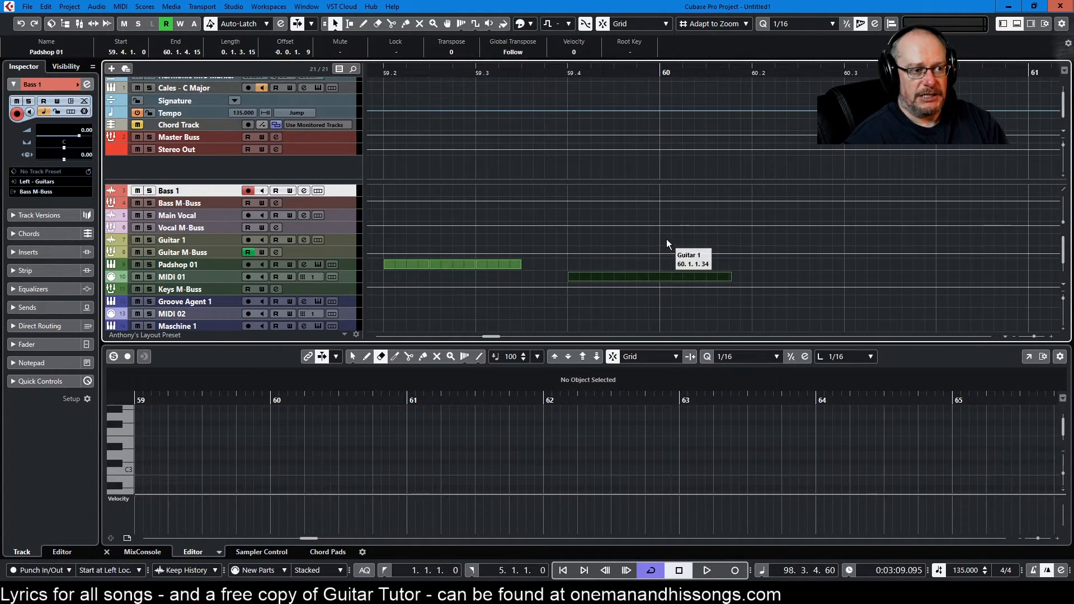
pyautogui.keyDown('ctrl'); pyautogui.scroll(-2, 676, 241); pyautogui.keyUp('ctrl')
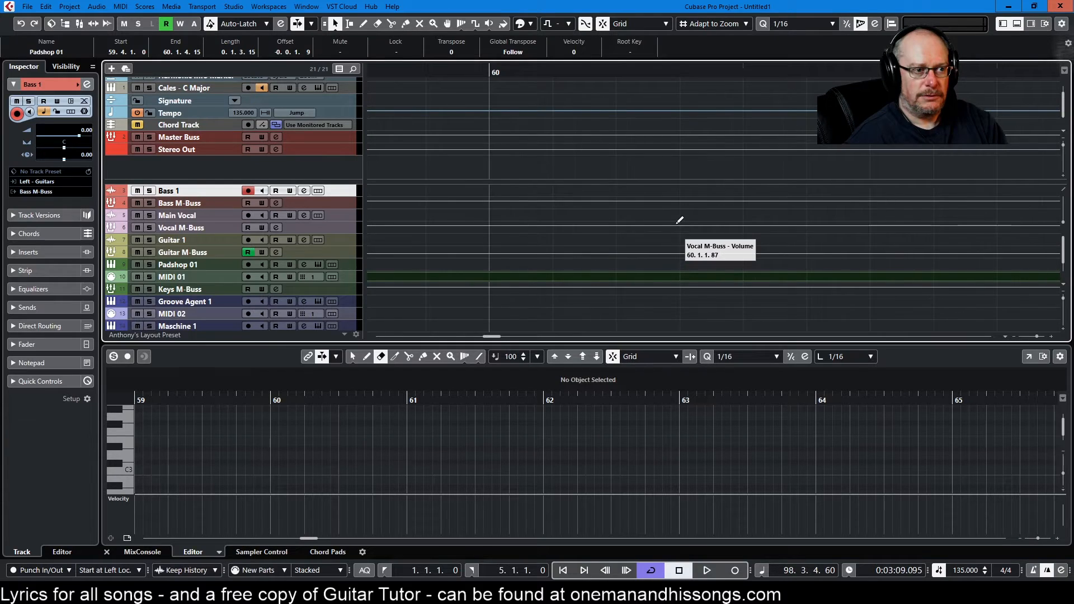
pyautogui.keyDown('ctrl'); pyautogui.scroll(-3, 579, 242); pyautogui.keyUp('ctrl')
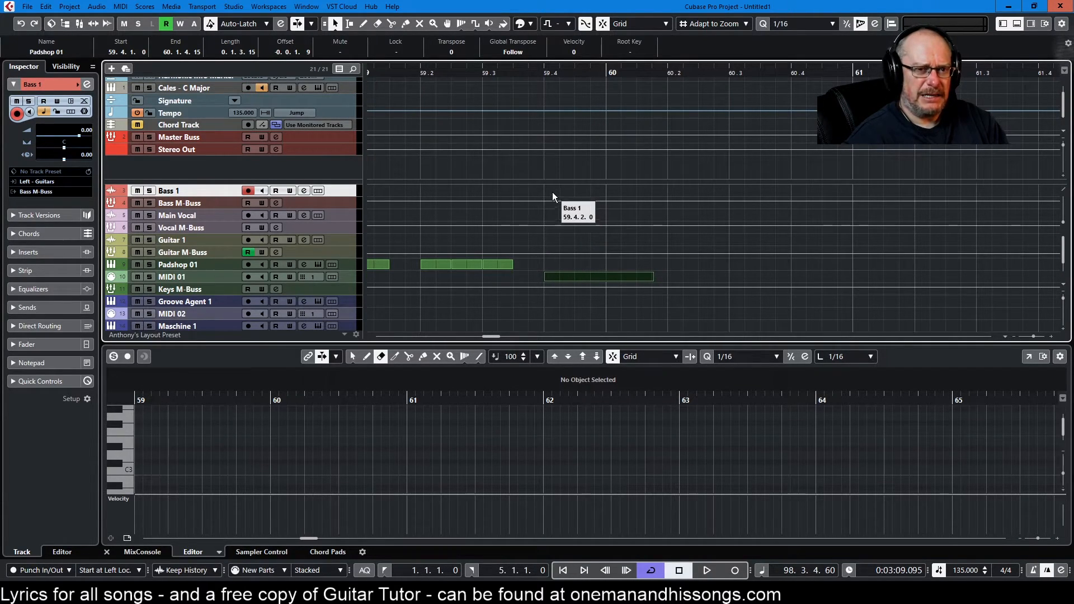
pyautogui.keyDown('ctrl'); pyautogui.scroll(4, 593, 241); pyautogui.keyUp('ctrl')
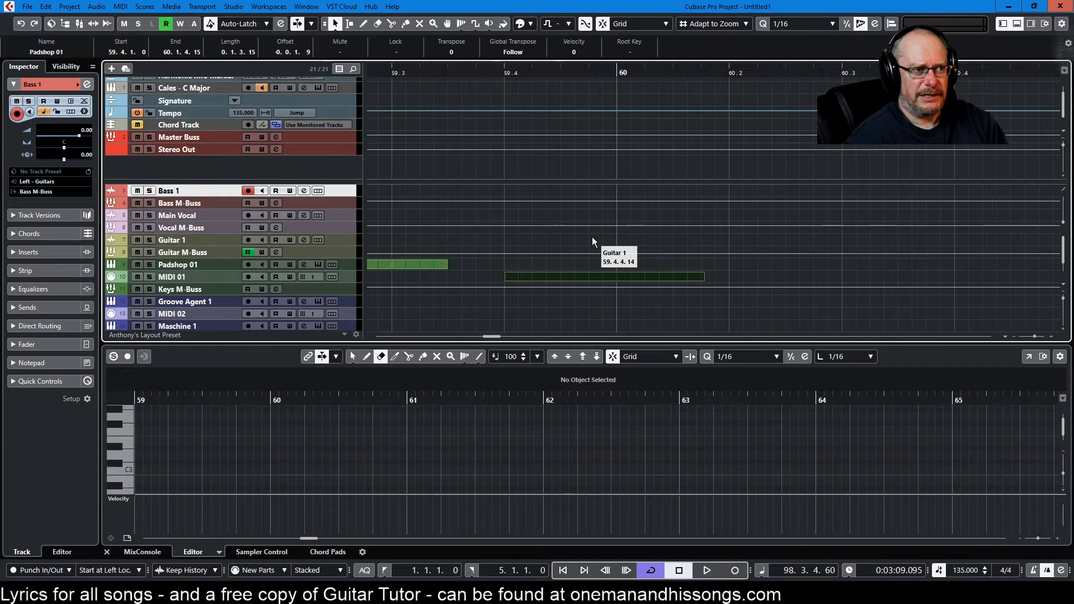
pyautogui.keyDown('ctrl'); pyautogui.scroll(-4, 580, 250); pyautogui.keyUp('ctrl')
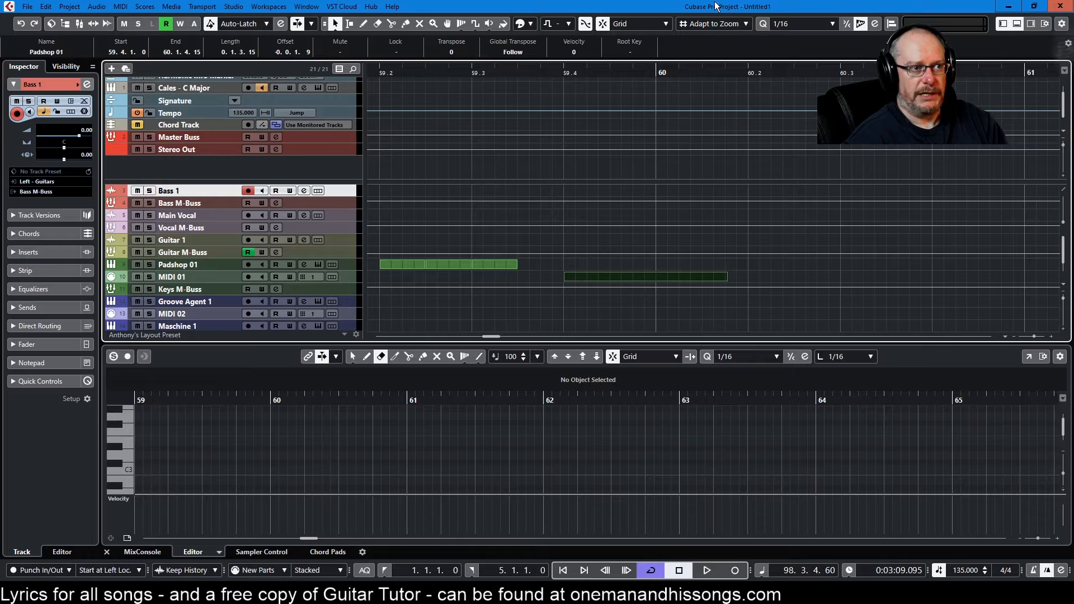
pyautogui.click(738, 25)
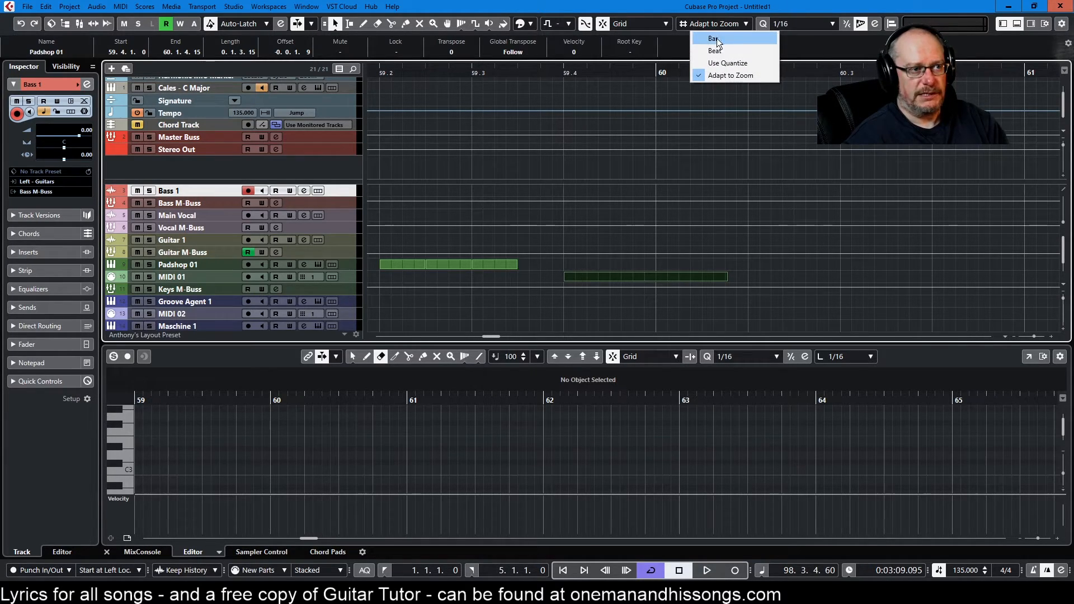
pyautogui.click(831, 36)
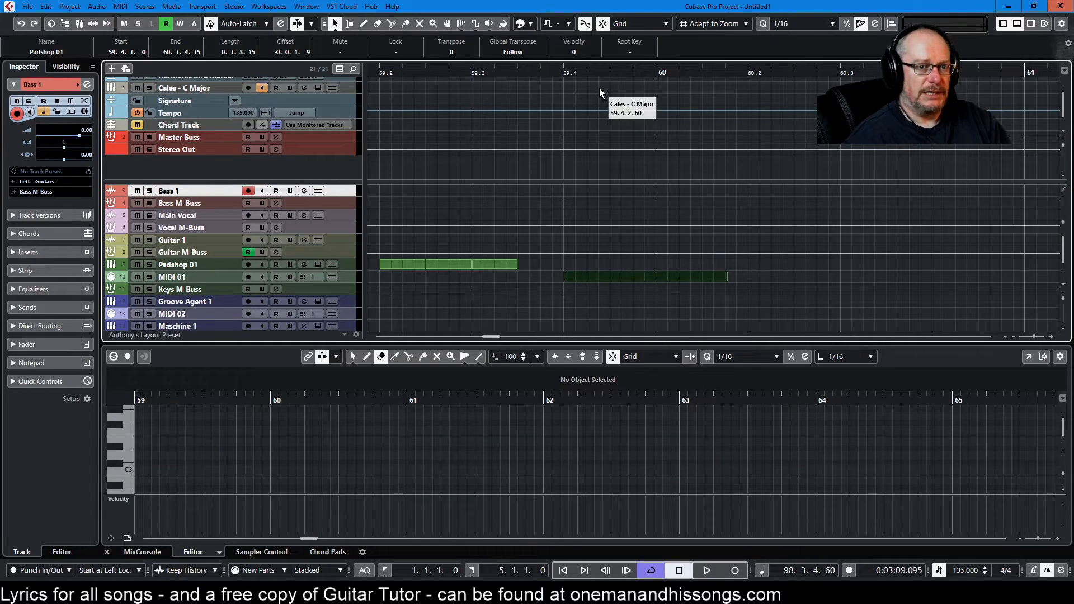
pyautogui.click(860, 28)
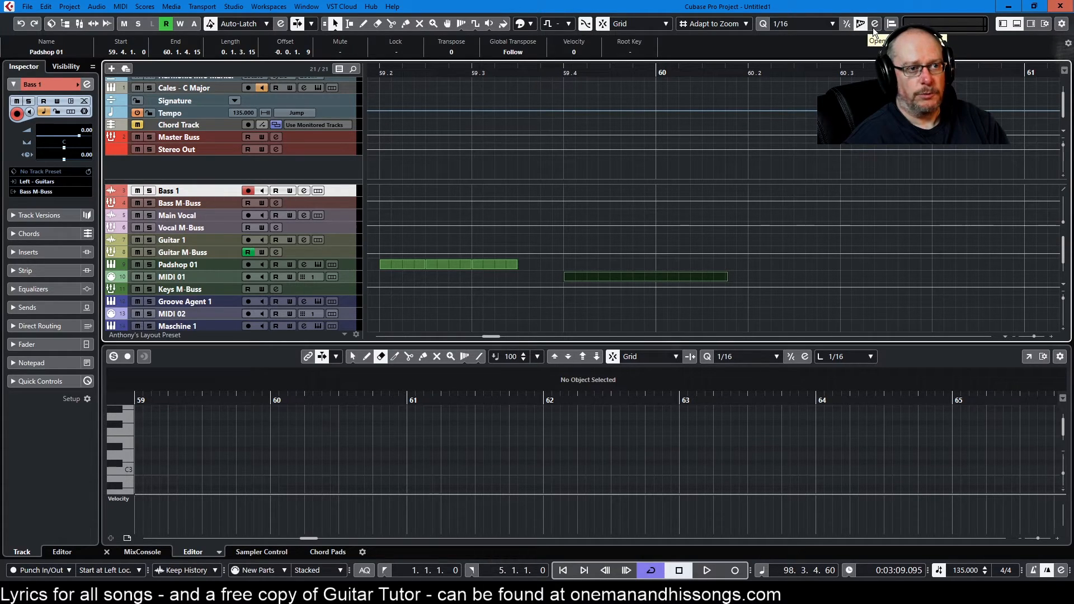
# Step: Toggle the left zone and the lower zone off and back on
pyautogui.click(1001, 25)
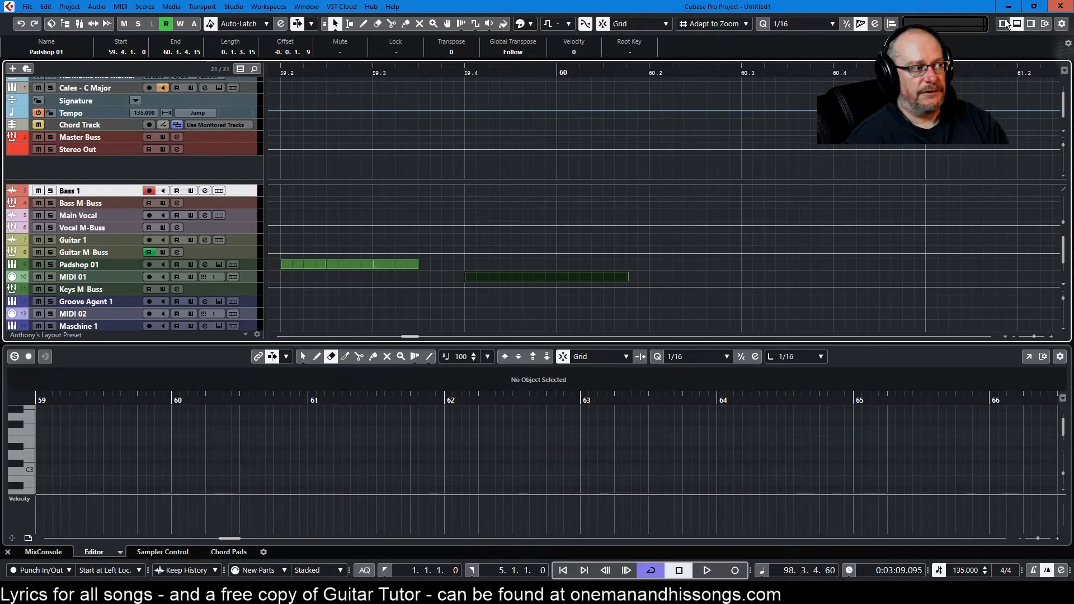
pyautogui.click(1004, 24)
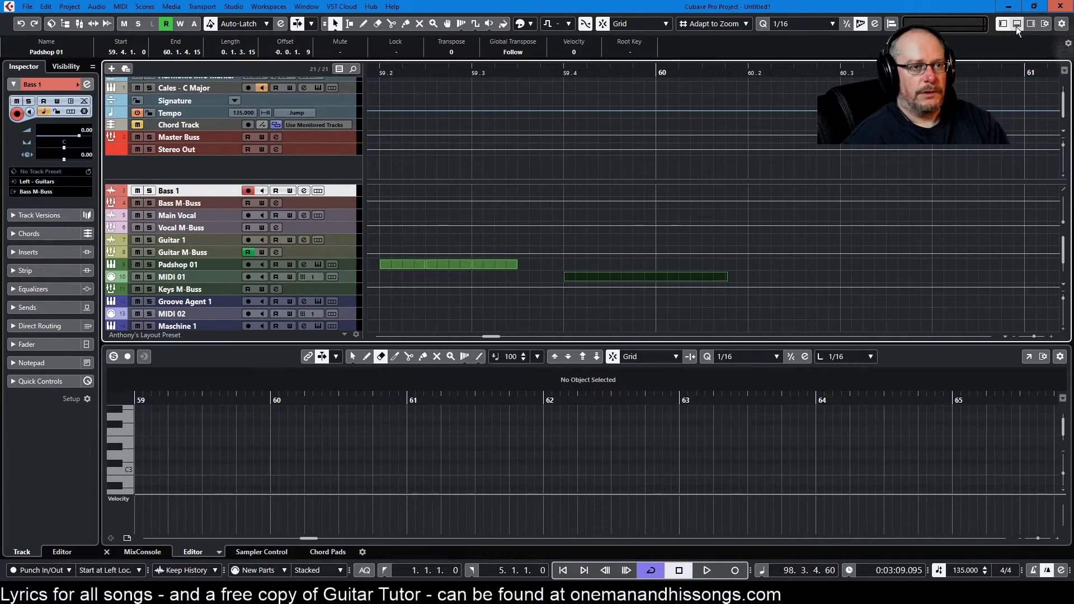
pyautogui.click(1016, 25)
pyautogui.click(1016, 25)
pyautogui.click(1016, 23)
pyautogui.click(1016, 22)
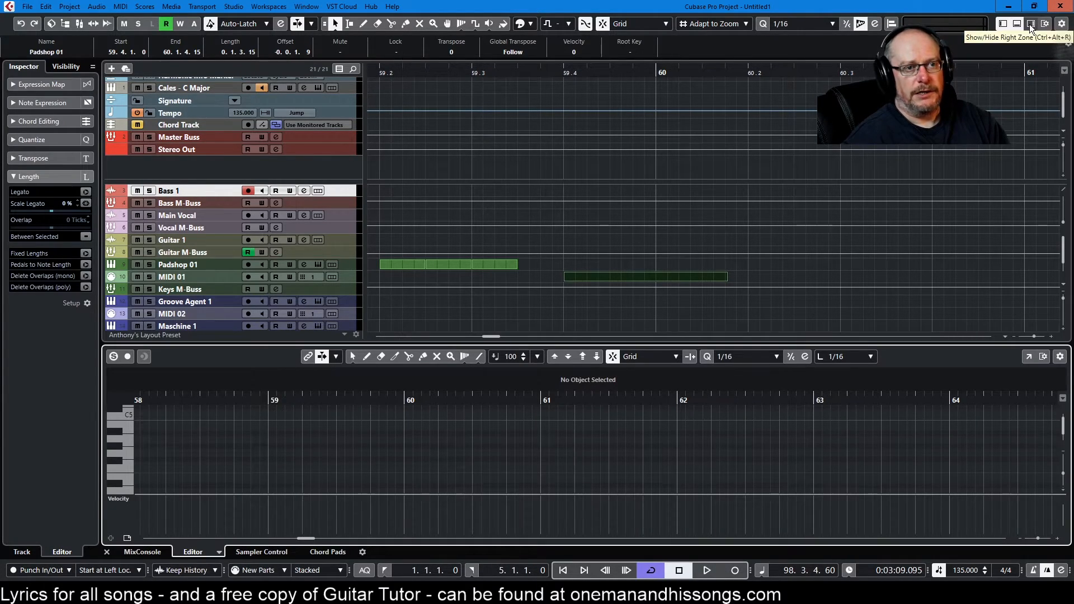
# Step: Show the right zone, switch through its VSTi, Media and Meter tabs, and hide it again
pyautogui.click(1031, 23)
pyautogui.click(1031, 25)
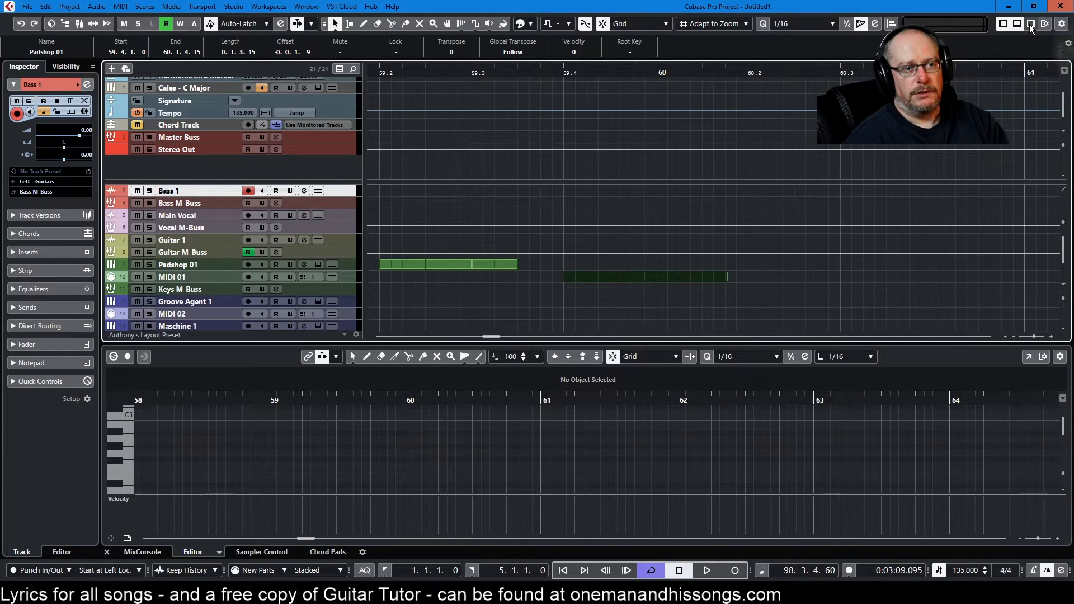
pyautogui.click(1031, 25)
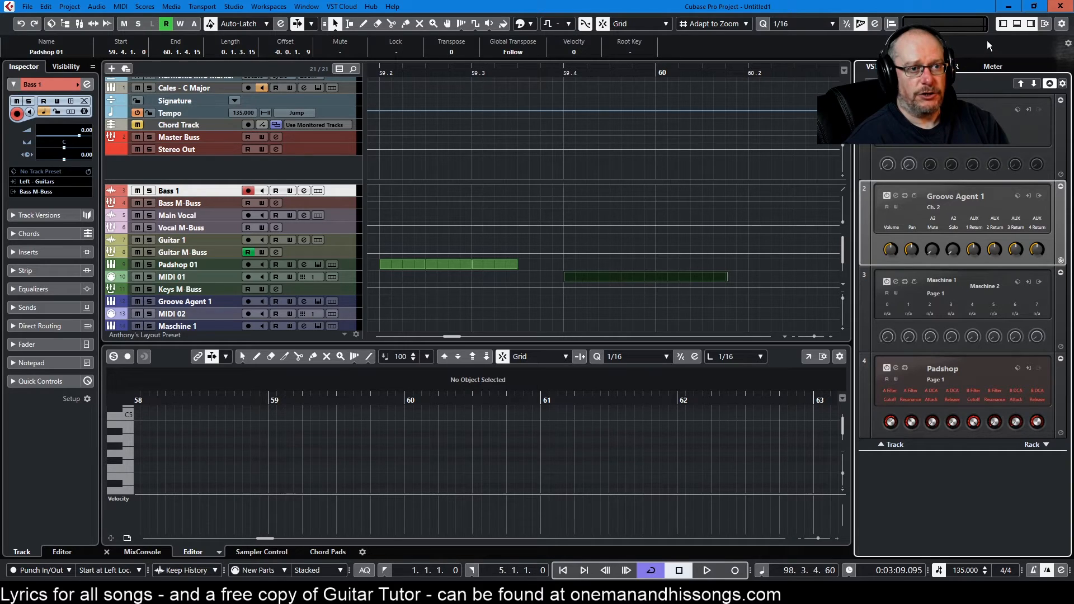
pyautogui.click(1029, 23)
pyautogui.click(1032, 22)
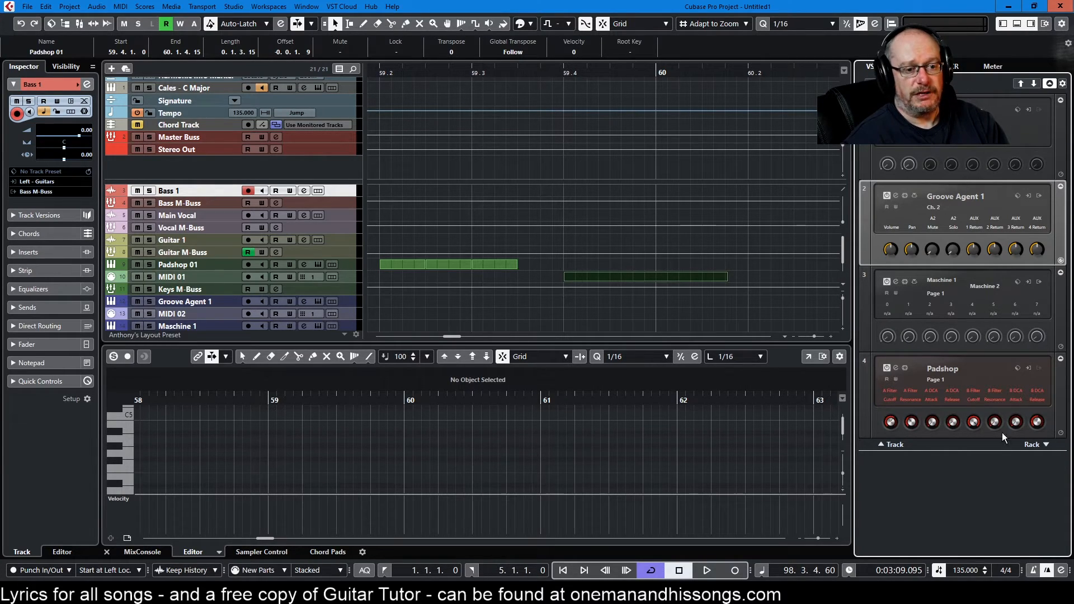
pyautogui.click(912, 66)
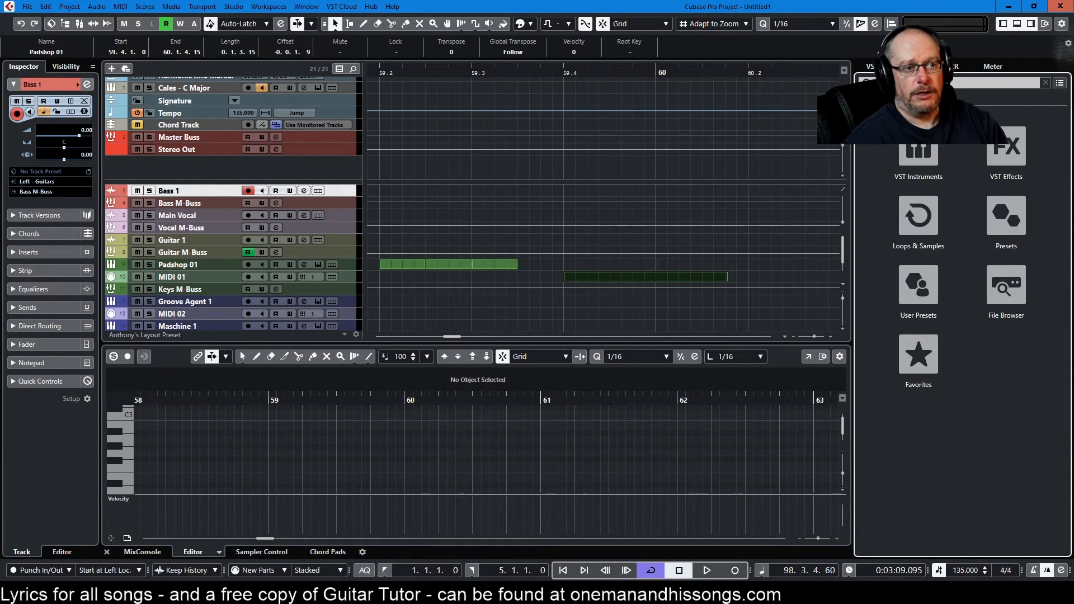
pyautogui.click(958, 66)
pyautogui.click(987, 67)
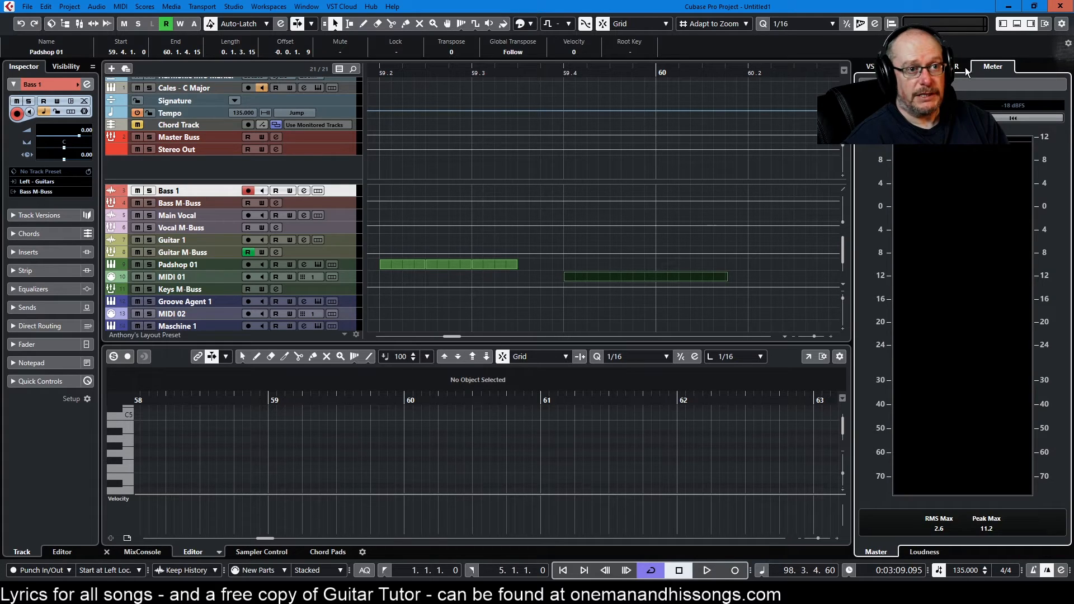
pyautogui.click(958, 66)
pyautogui.click(912, 66)
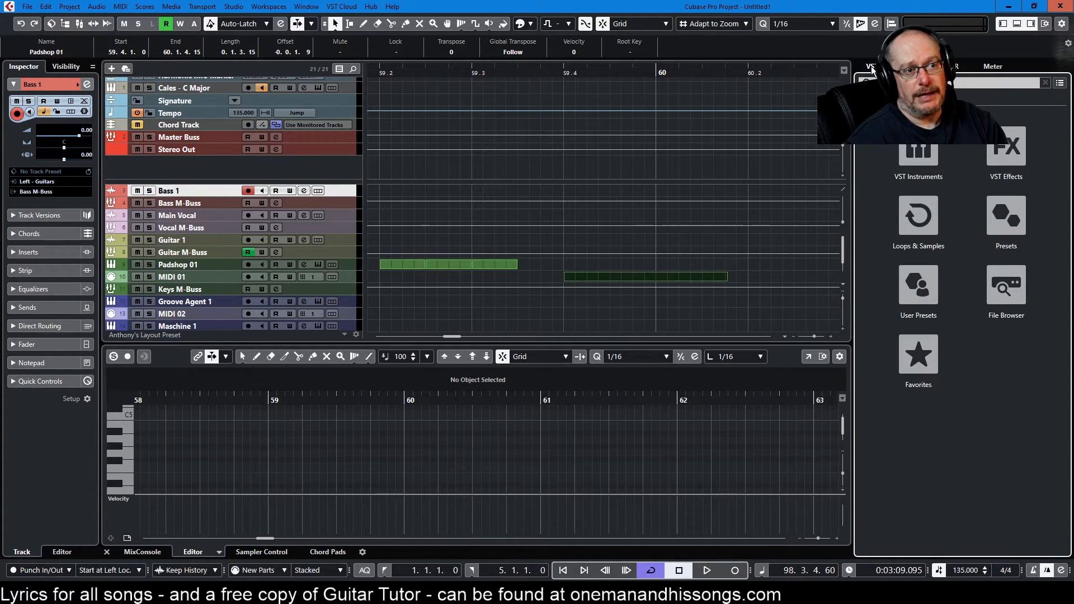
pyautogui.click(870, 66)
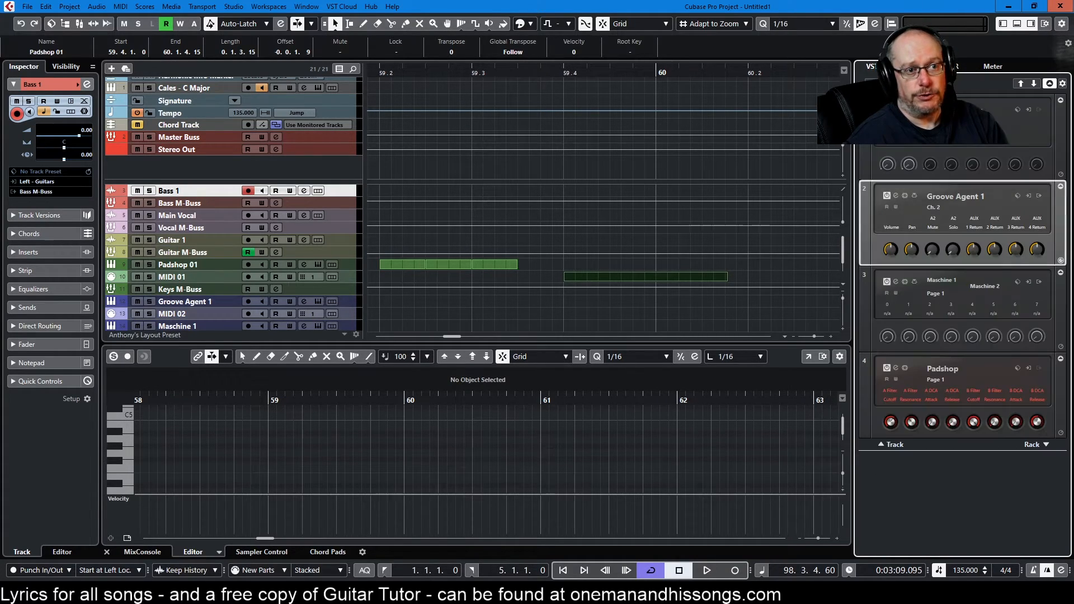
pyautogui.click(1031, 23)
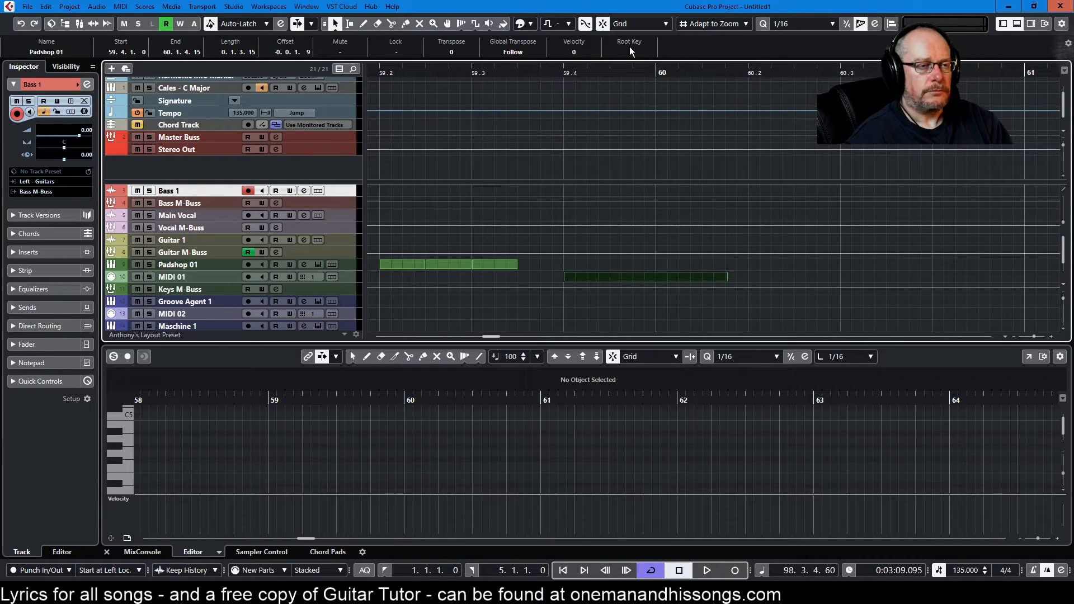
# Step: Select the first Padshop 01 part and open the toolbar and info line configuration menus without changing them
pyautogui.click(448, 264)
pyautogui.rightClick(1063, 25)
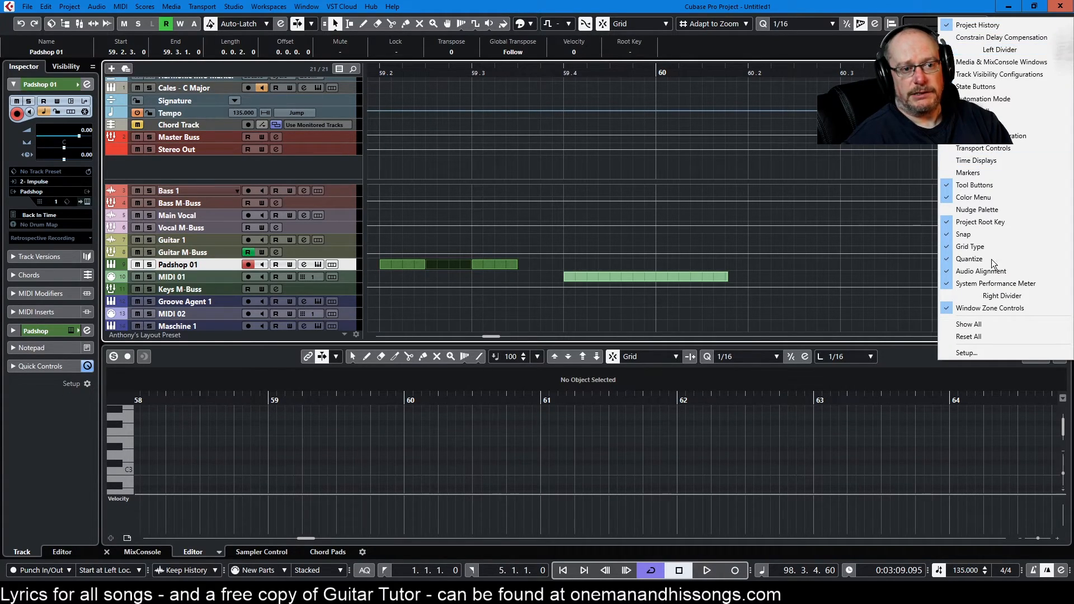
pyautogui.press('Escape')
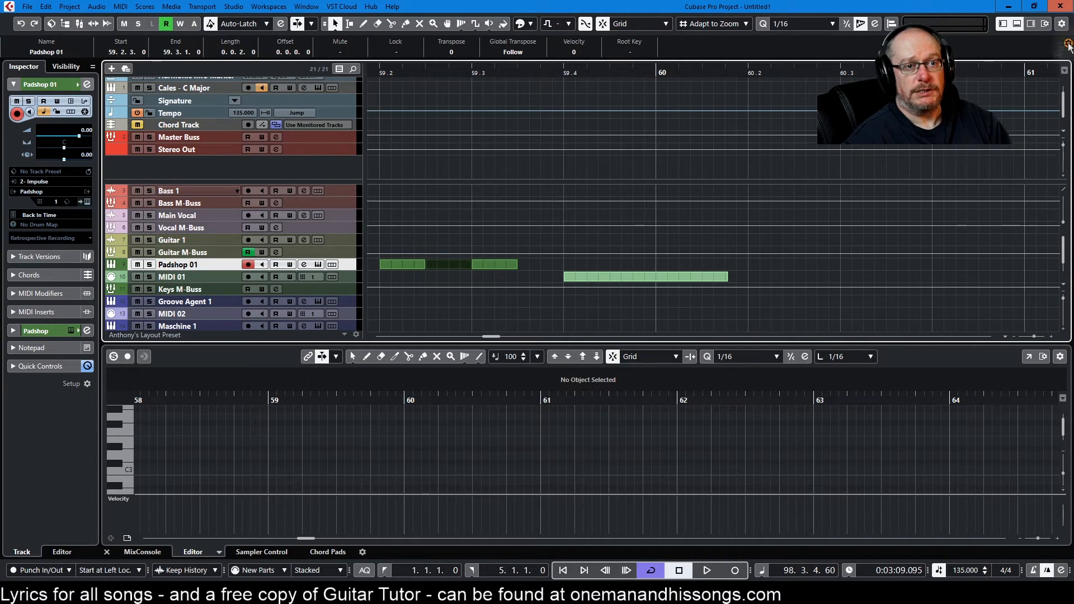
pyautogui.rightClick(1052, 38)
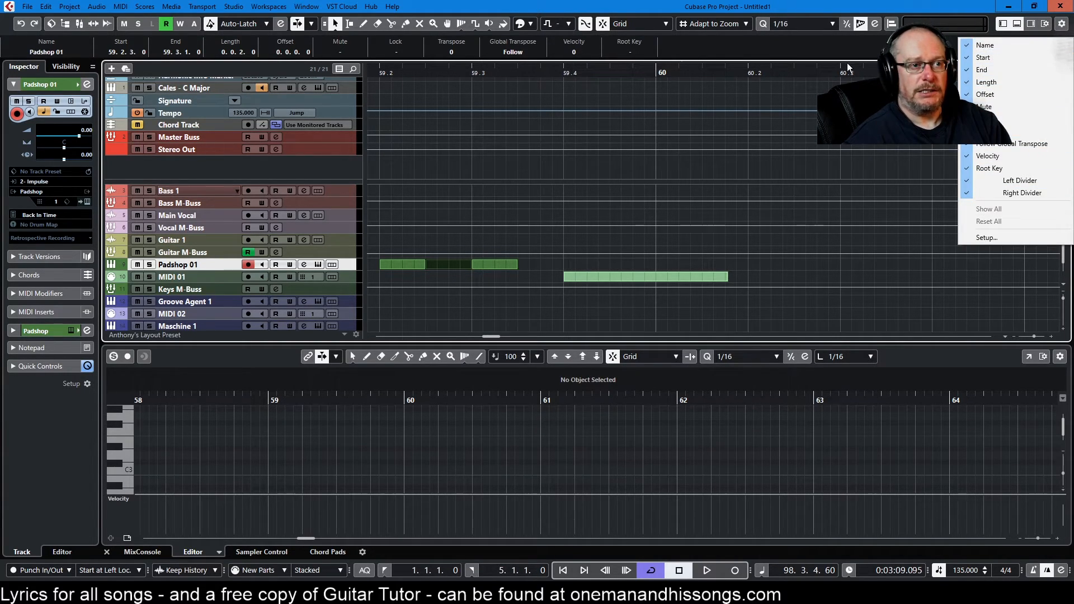
pyautogui.press('Escape')
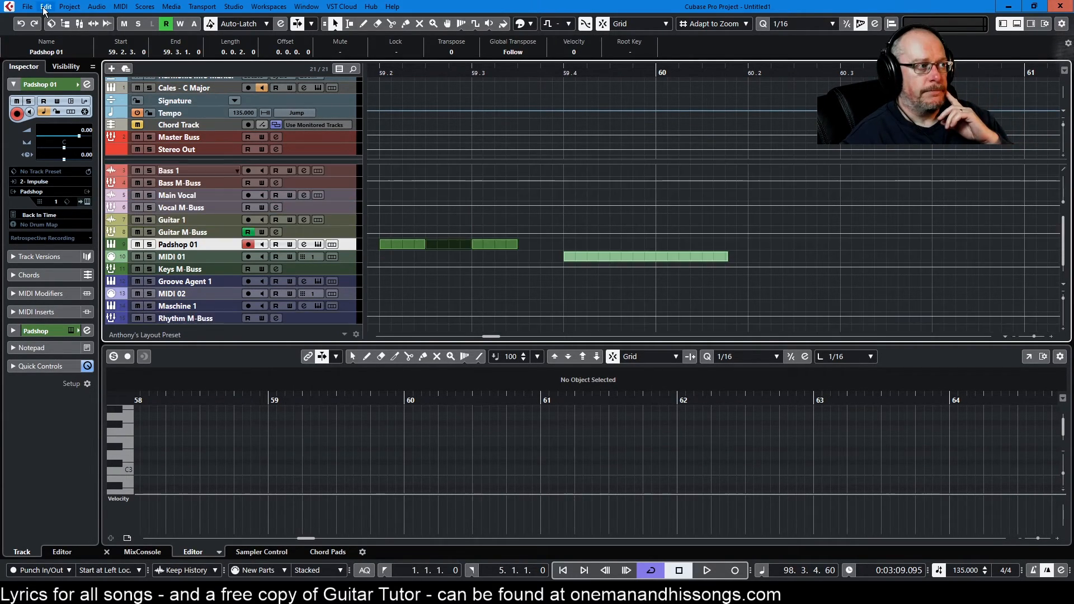
# Step: Try to save the project as the template Anthony's Standard Template, cancelling instead of overwriting
pyautogui.click(63, 7)
pyautogui.moveTo(29, 8)
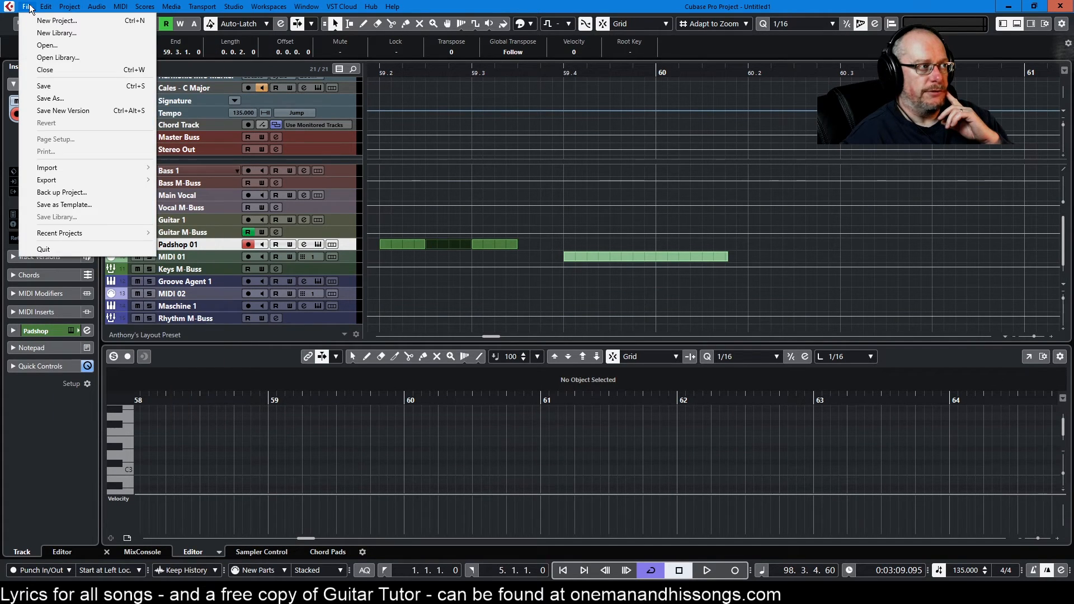
pyautogui.click(65, 205)
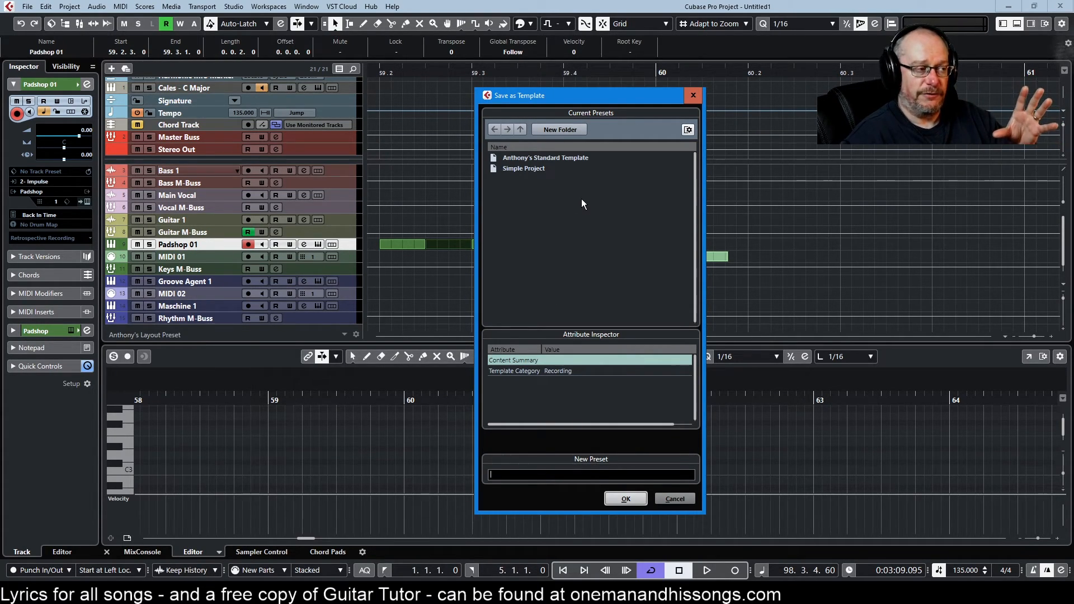
pyautogui.click(550, 157)
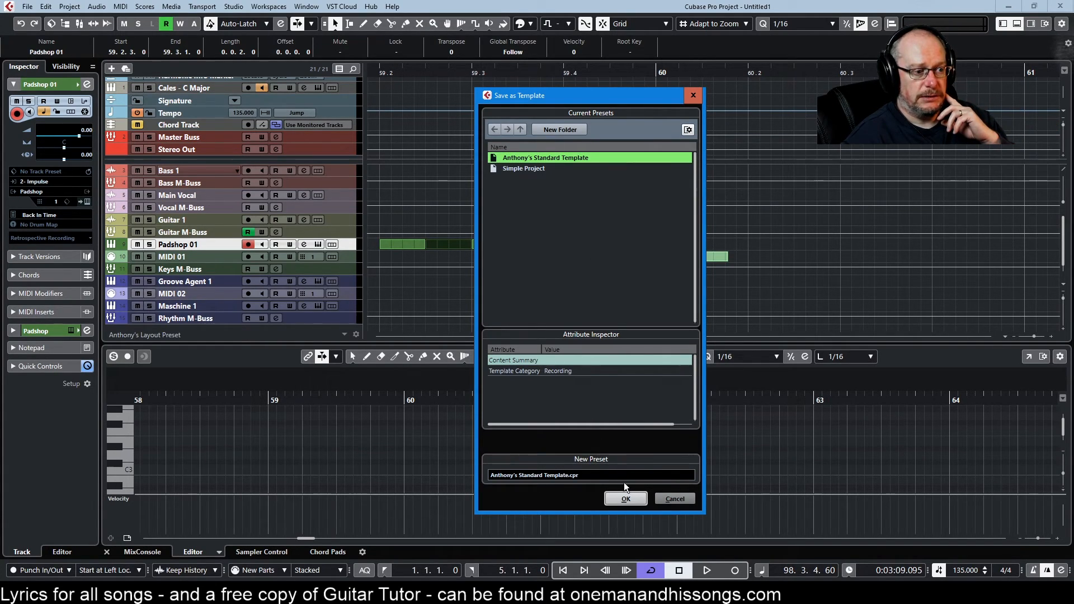
pyautogui.click(626, 498)
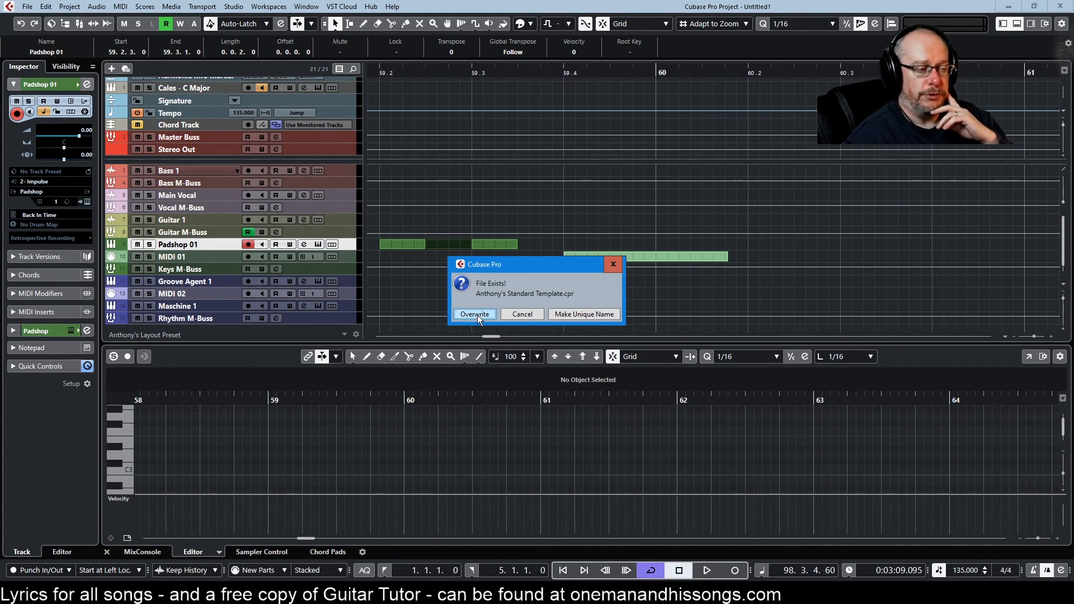
pyautogui.click(525, 314)
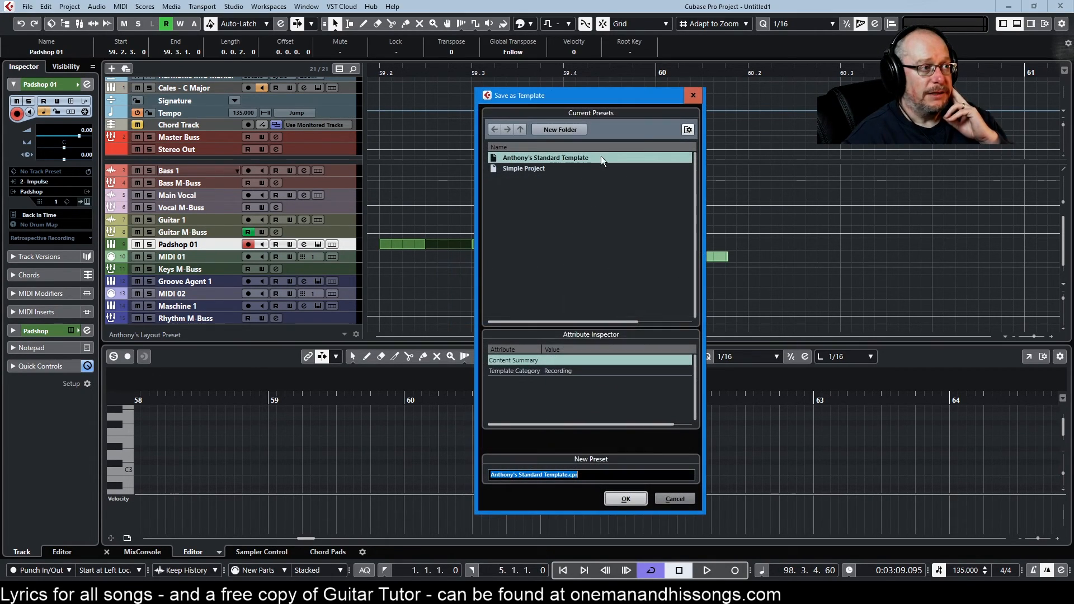
pyautogui.click(679, 496)
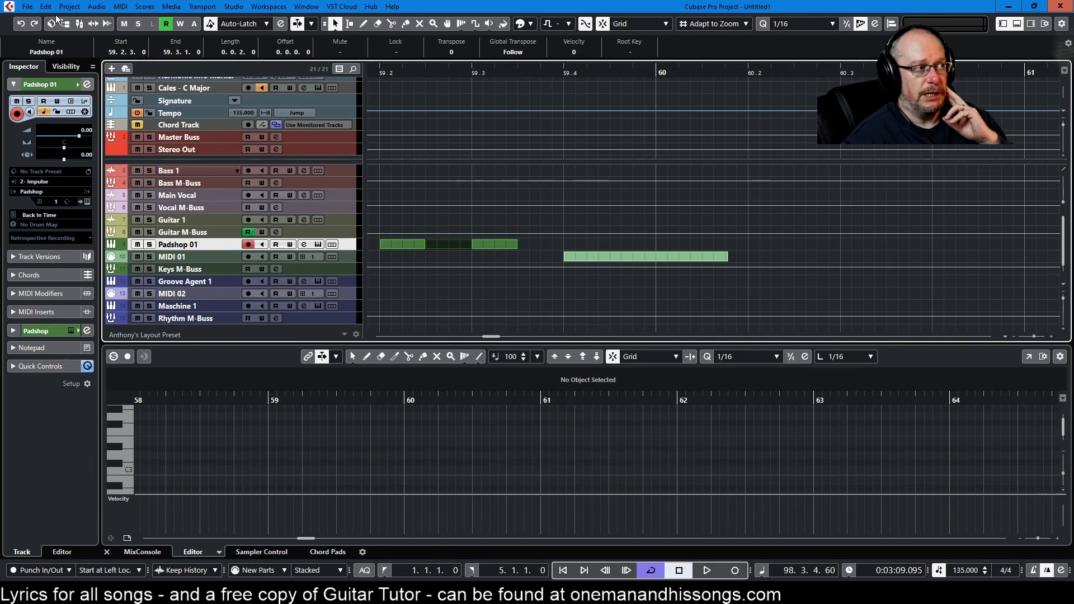
# Step: Start a new project to view the template in the Steinberg Hub, then cancel it
pyautogui.click(27, 6)
pyautogui.click(37, 21)
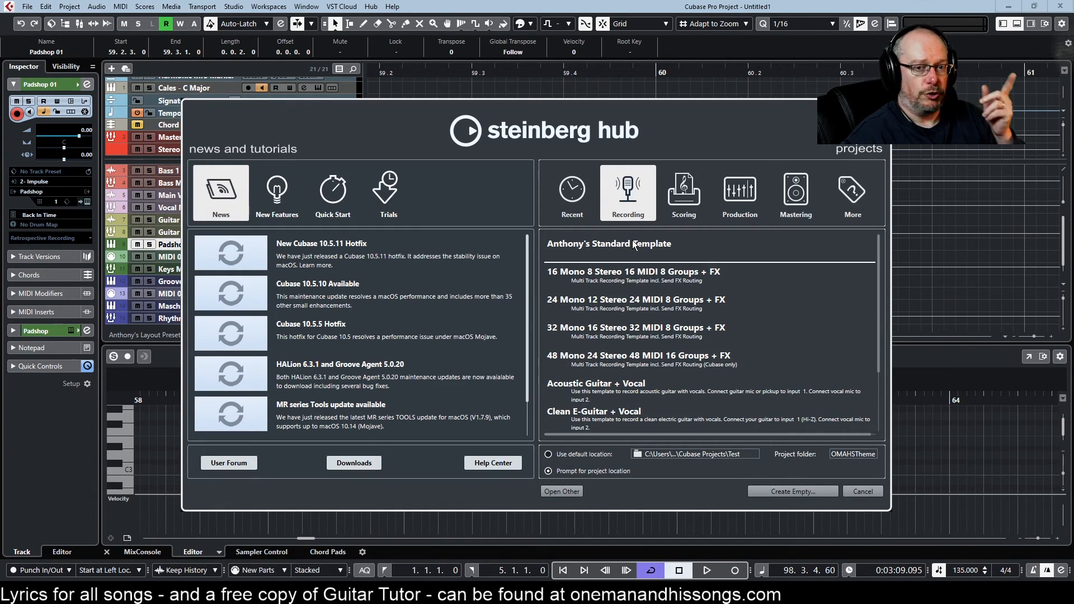
pyautogui.click(871, 492)
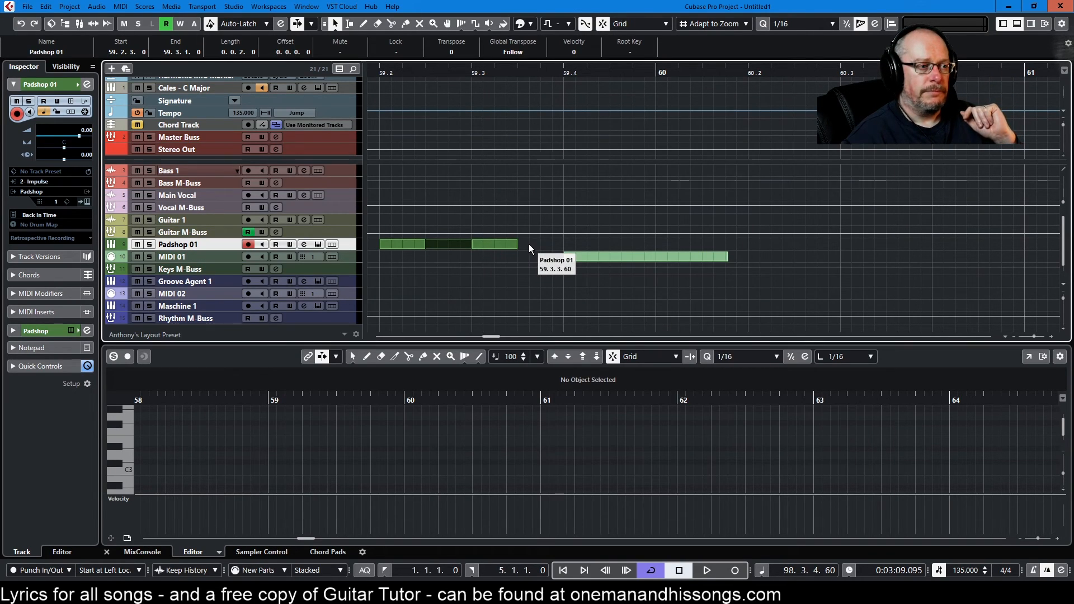